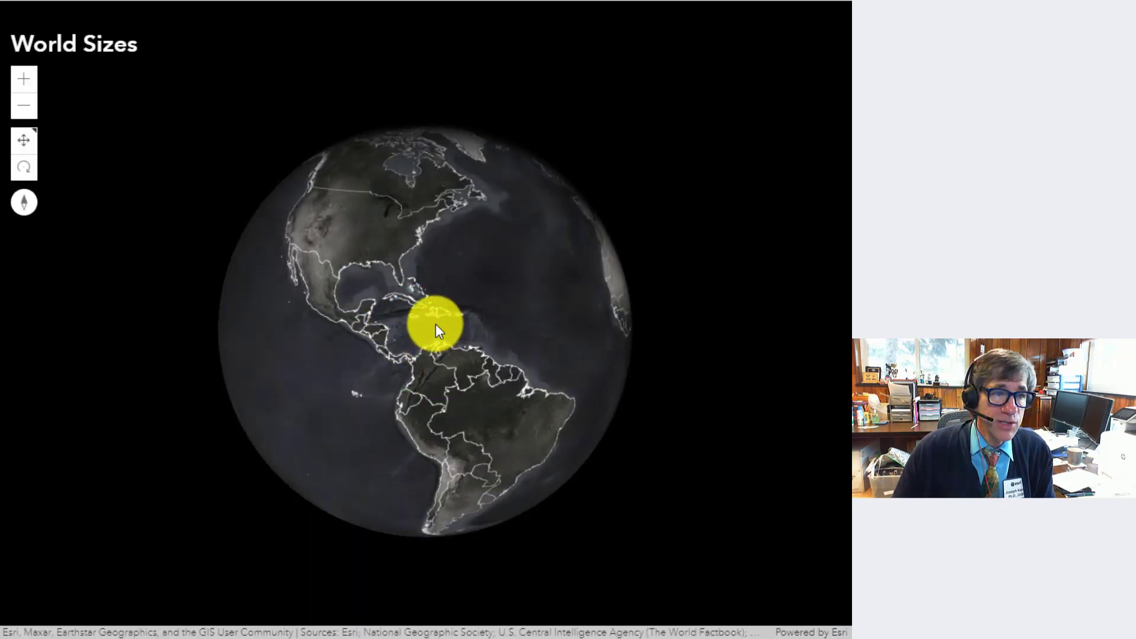
Select Türkiye on the world globe and place its outline over the Arabian Peninsula to compare their sizes.
{"action": "scroll", "coordinate": [441, 333], "scroll_direction": "up", "scroll_amount": 3}
{"action": "left_click_drag", "start_coordinate": [596, 319], "coordinate": [366, 332]}
{"action": "left_click_drag", "start_coordinate": [445, 324], "coordinate": [249, 337]}
{"action": "left_click_drag", "start_coordinate": [397, 290], "coordinate": [240, 299]}
{"action": "left_click_drag", "start_coordinate": [393, 315], "coordinate": [334, 357]}
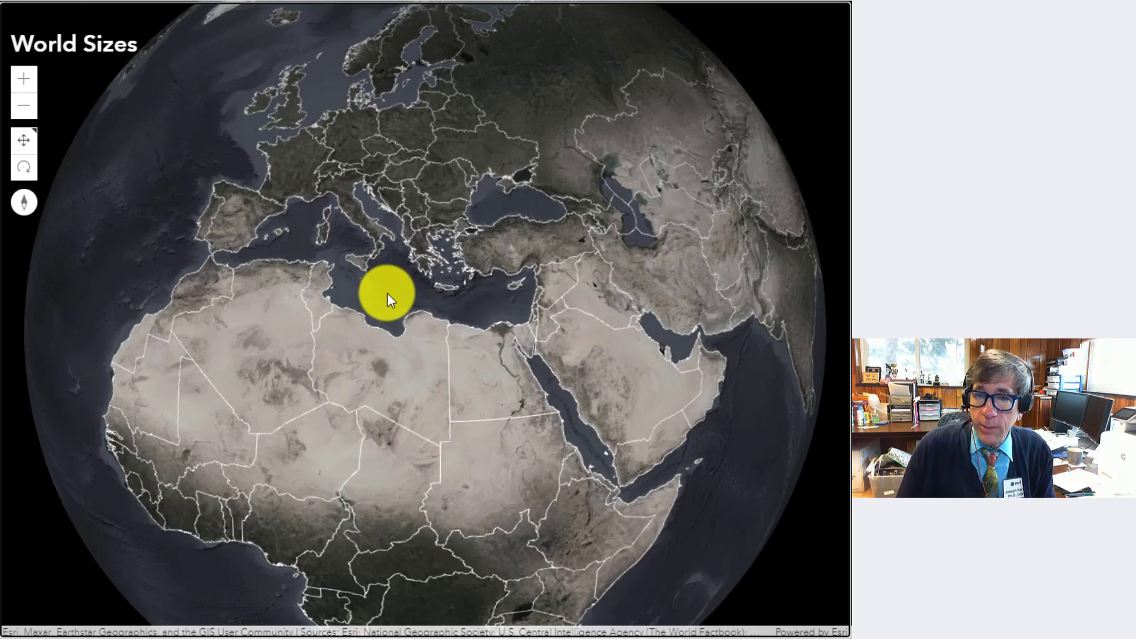
{"action": "left_click", "coordinate": [555, 246]}
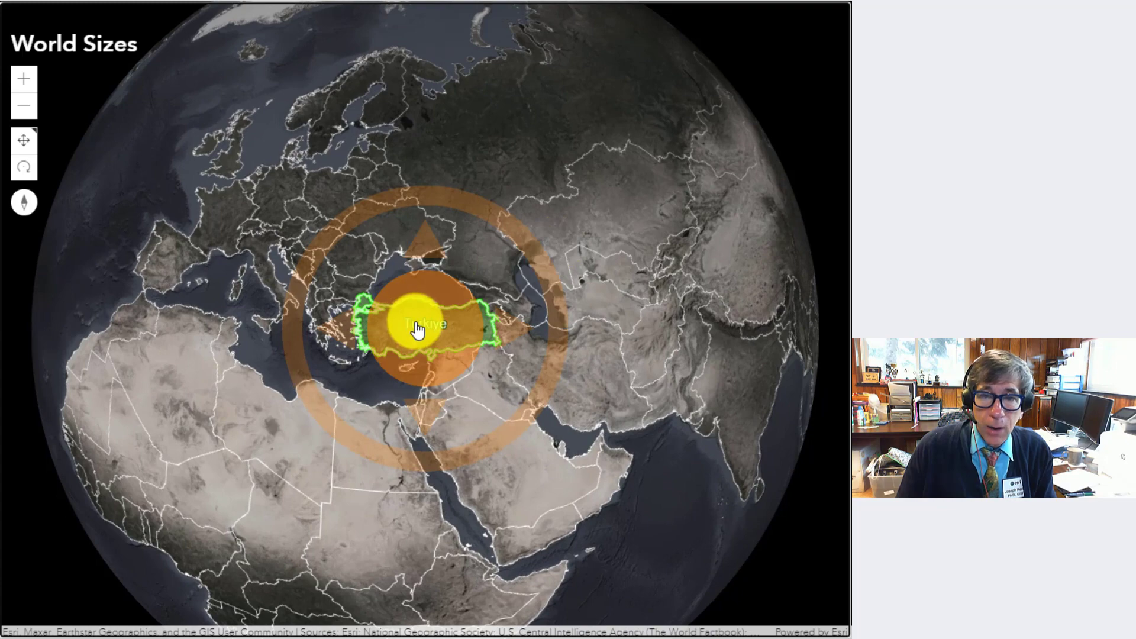
{"action": "left_click_drag", "start_coordinate": [419, 332], "coordinate": [505, 485]}
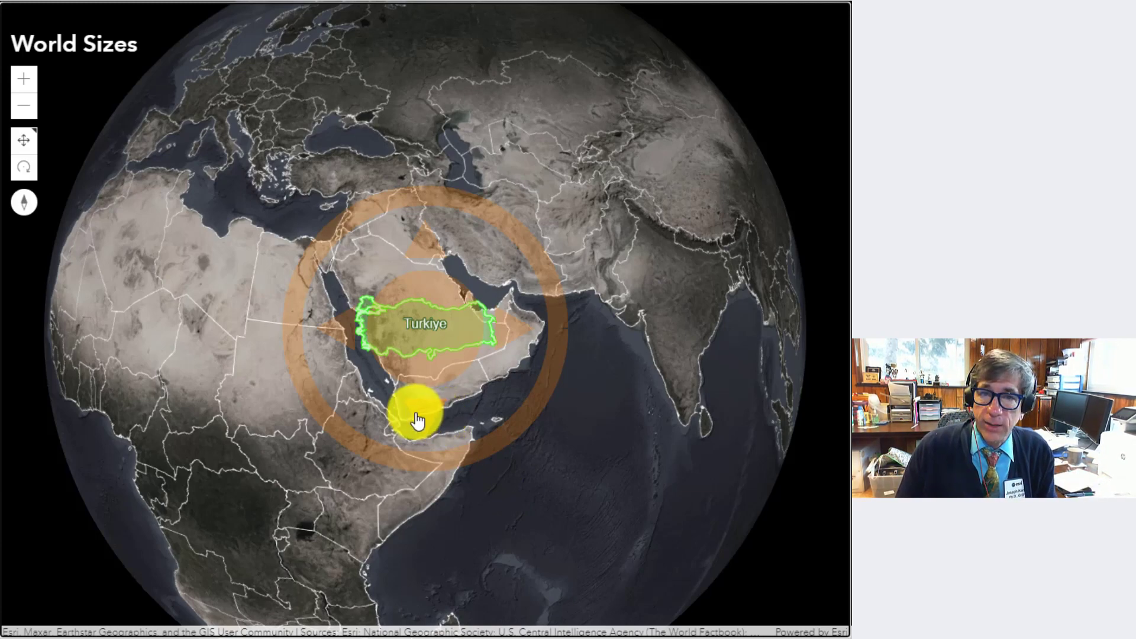
{"action": "left_click_drag", "start_coordinate": [215, 274], "coordinate": [604, 413]}
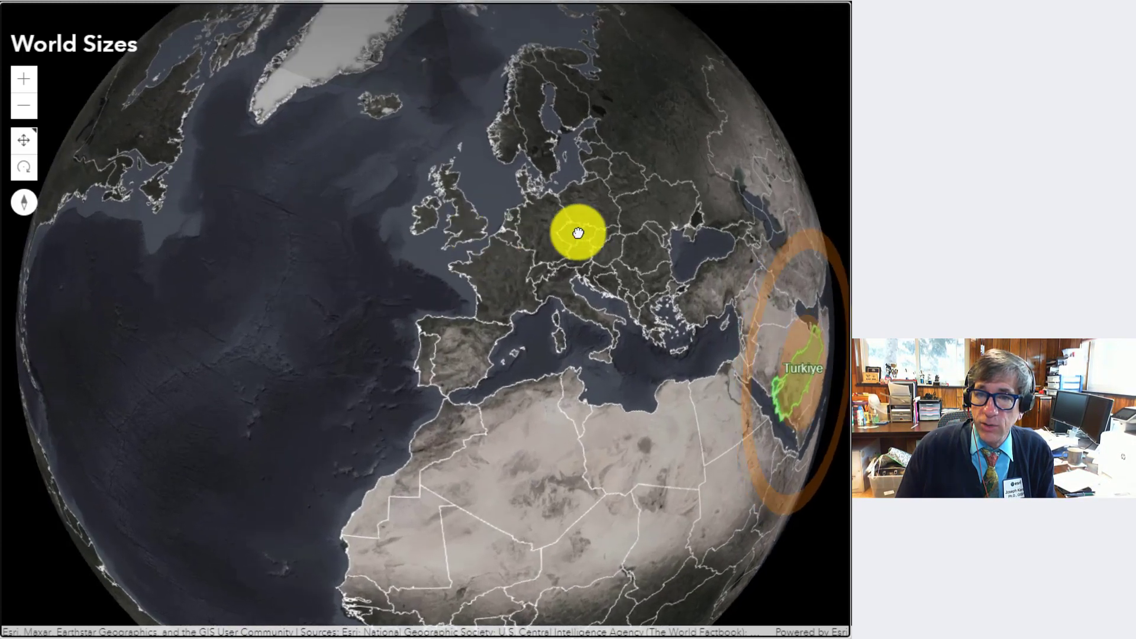
{"action": "scroll", "coordinate": [578, 233], "scroll_direction": "up", "scroll_amount": 5}
{"action": "scroll", "coordinate": [474, 253], "scroll_direction": "down", "scroll_amount": 2}
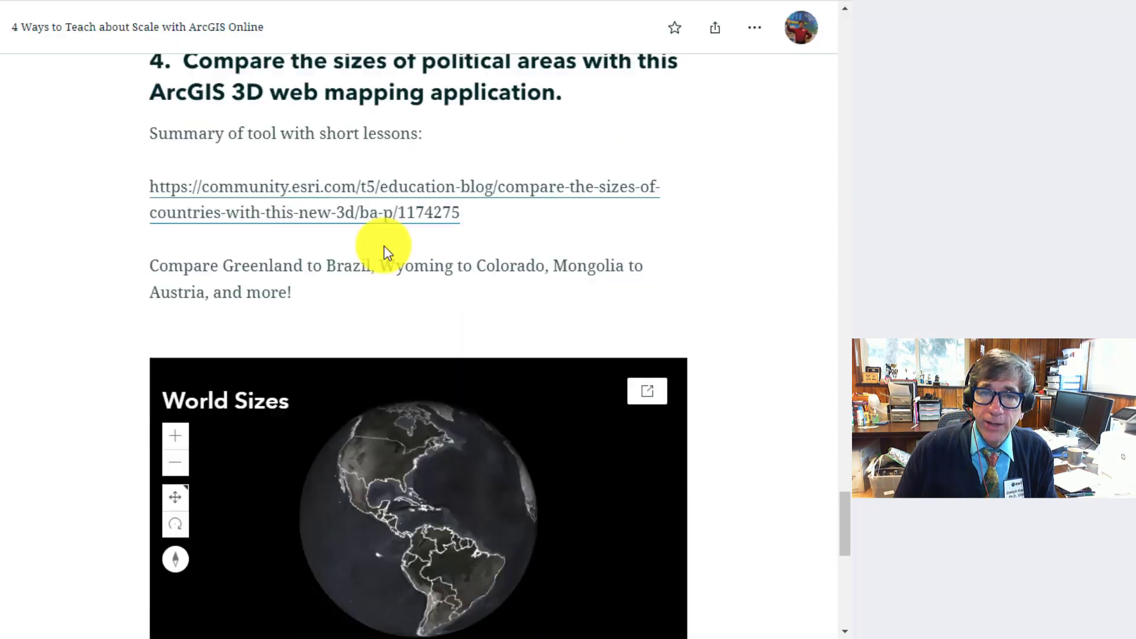
Find the Mars section at the end of the story and bring up the "Explore Mars with GIS!" article.
{"action": "scroll", "coordinate": [384, 246], "scroll_direction": "down", "scroll_amount": 10}
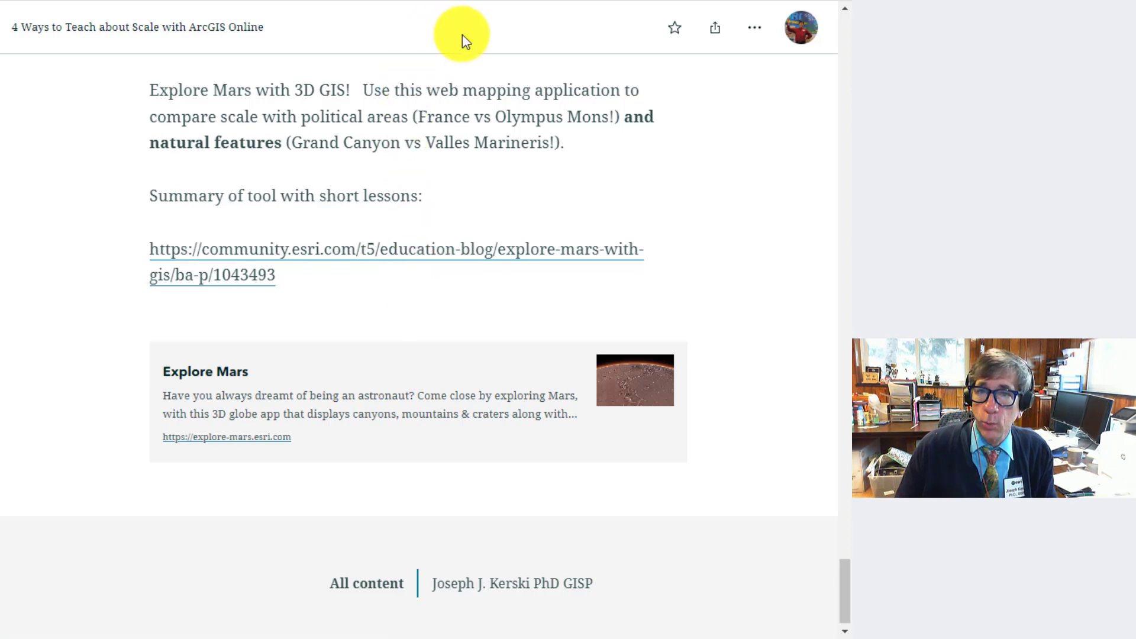
{"action": "key", "text": "ctrl+Tab"}
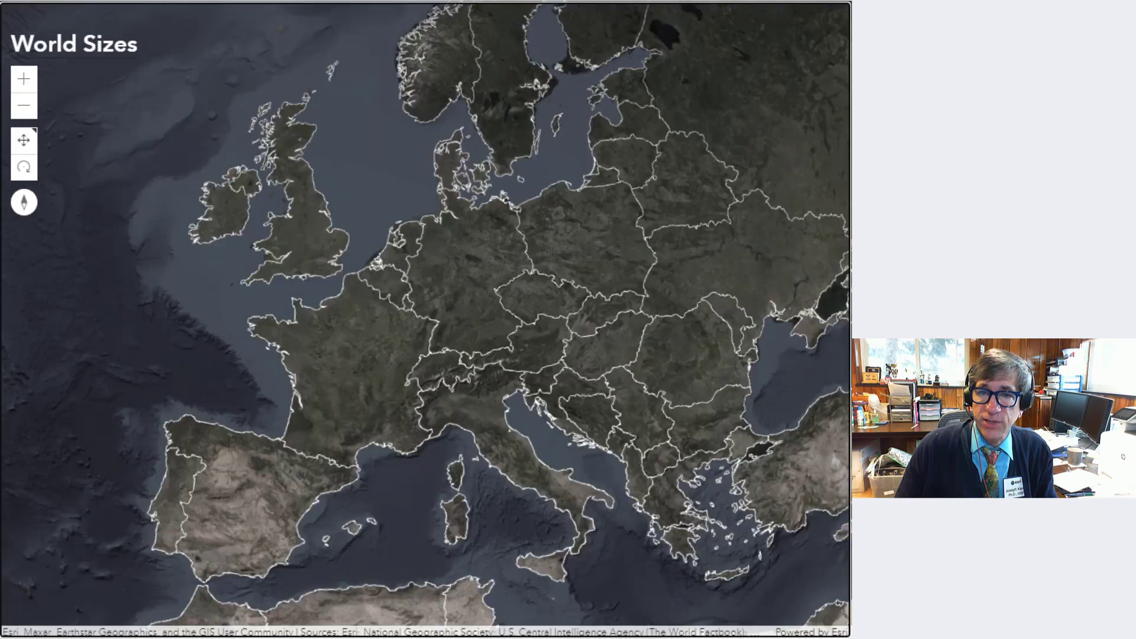
{"action": "key", "text": "ctrl+Tab"}
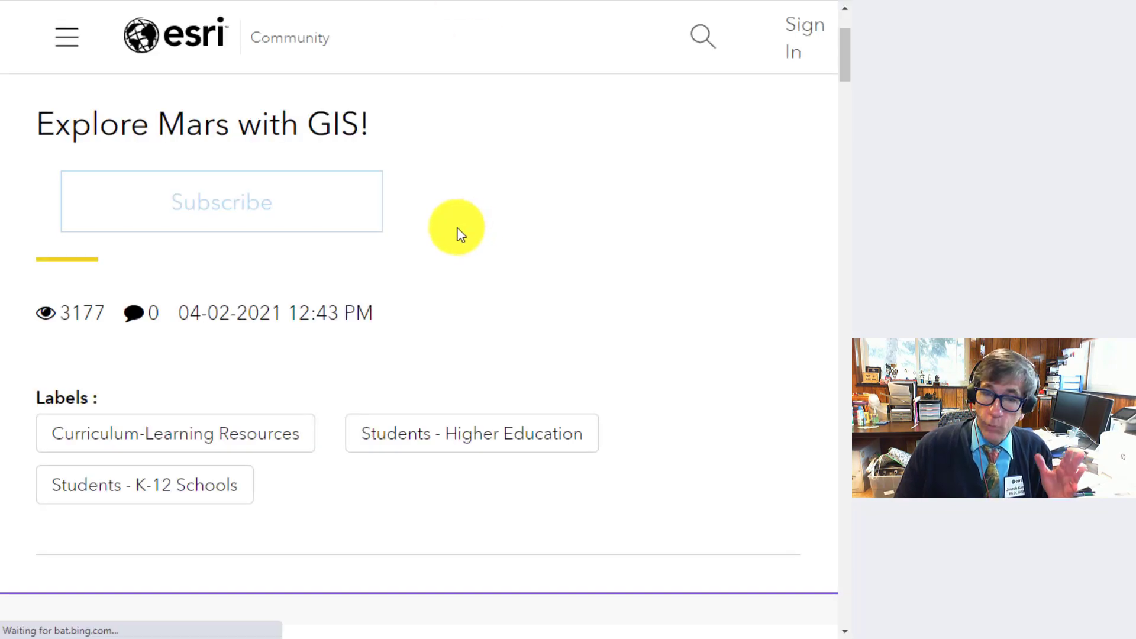
Skim the article's ideas for teaching scale and latitude-longitude with Mars features.
{"action": "scroll", "coordinate": [461, 234], "scroll_direction": "down", "scroll_amount": 15}
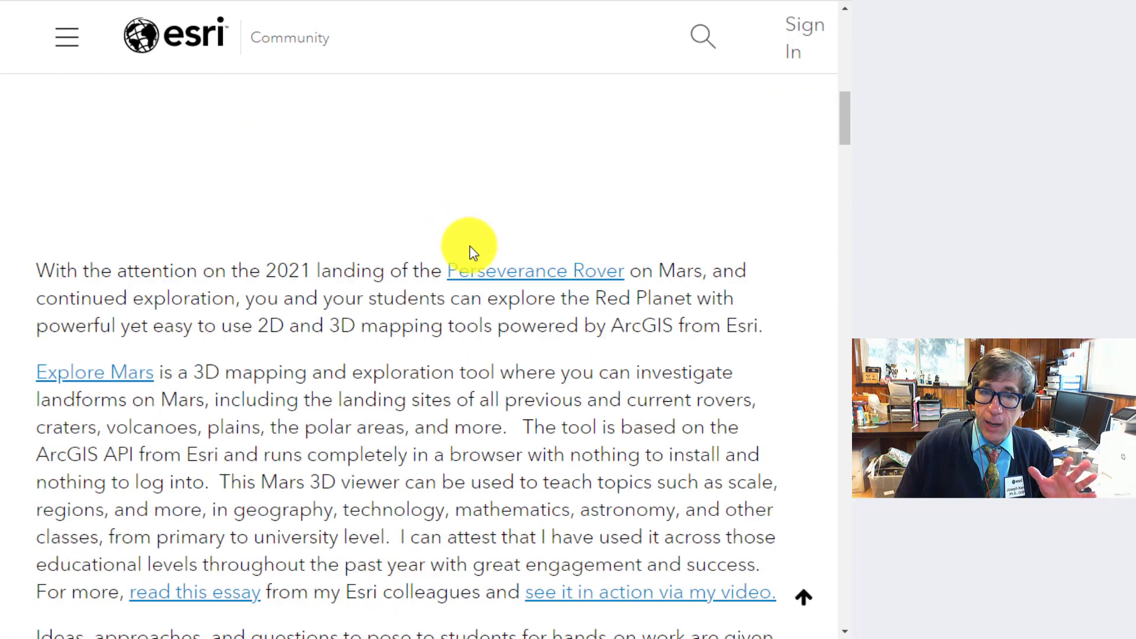
{"action": "scroll", "coordinate": [469, 251], "scroll_direction": "down", "scroll_amount": 15}
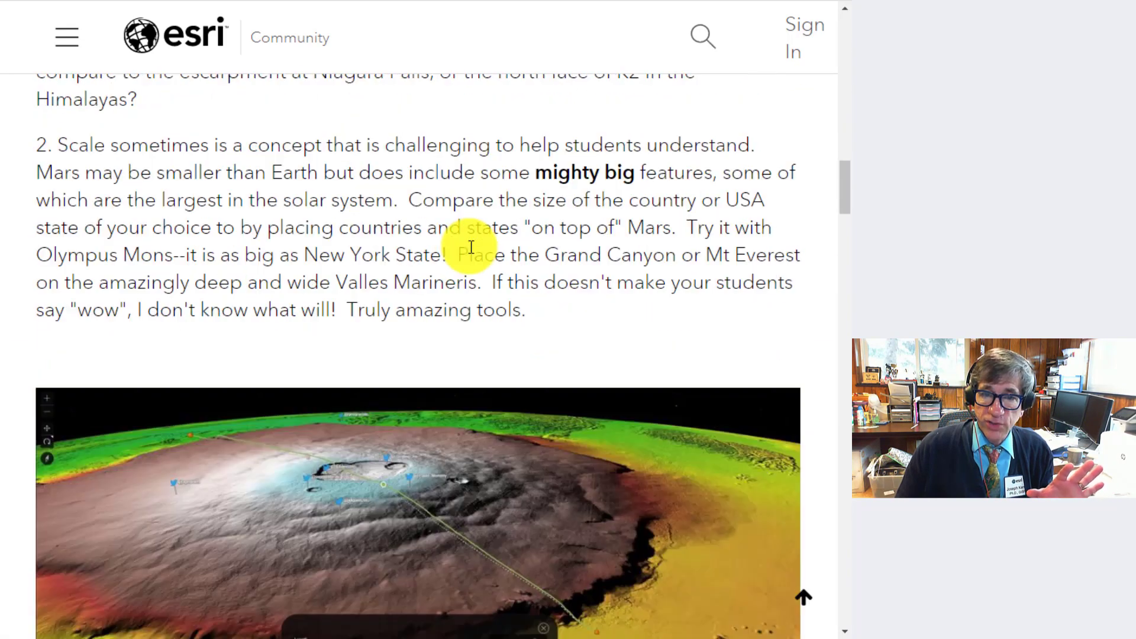
{"action": "scroll", "coordinate": [467, 246], "scroll_direction": "down", "scroll_amount": 10}
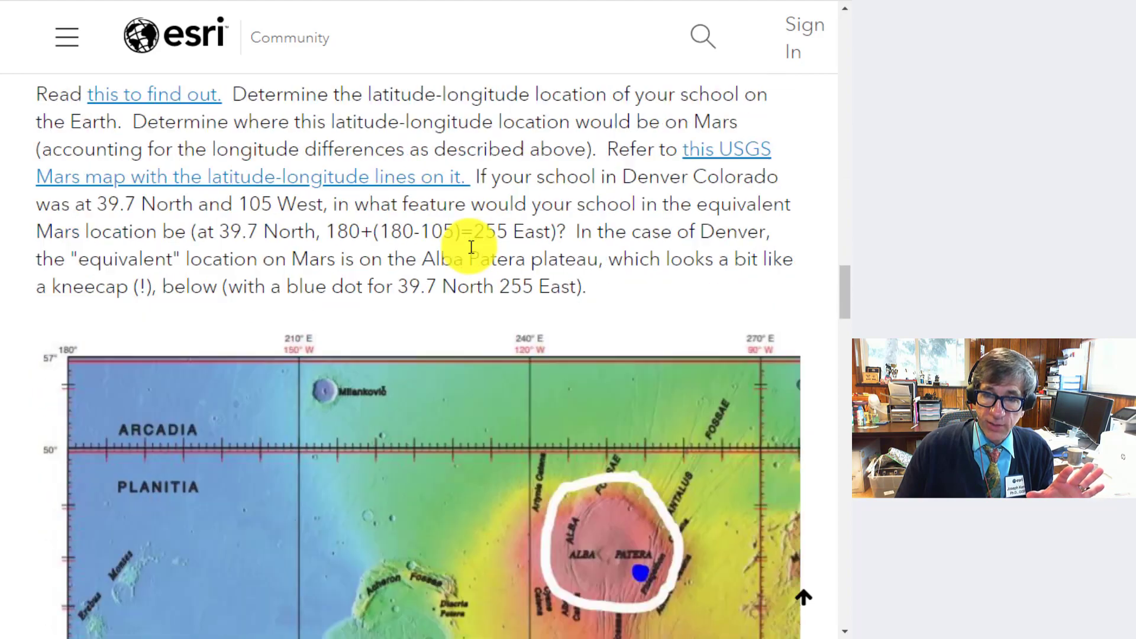
{"action": "scroll", "coordinate": [467, 246], "scroll_direction": "up", "scroll_amount": 18}
{"action": "scroll", "coordinate": [453, 207], "scroll_direction": "up", "scroll_amount": 10}
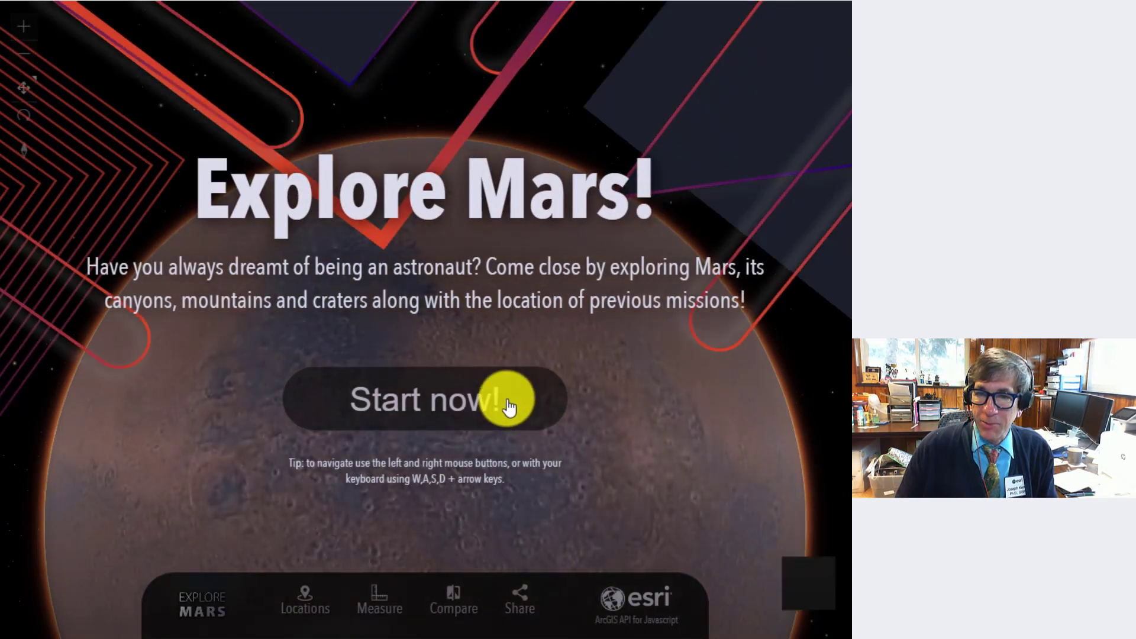
Start the Explore Mars globe and switch its colour-coded elevation display on and back off.
{"action": "left_click", "coordinate": [464, 401]}
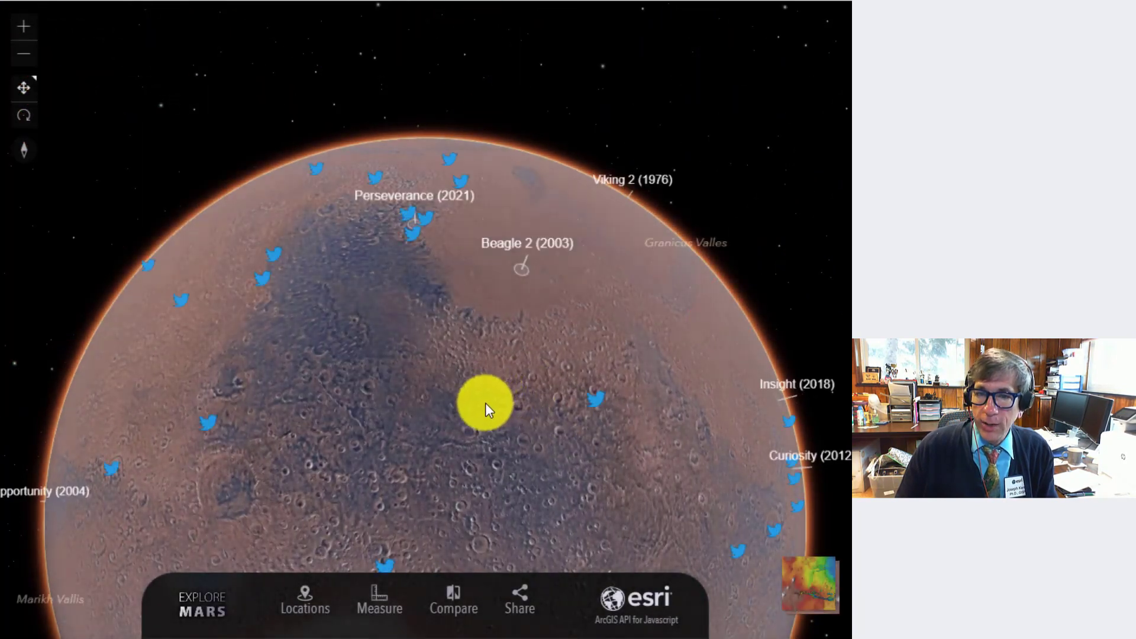
{"action": "left_click", "coordinate": [799, 577]}
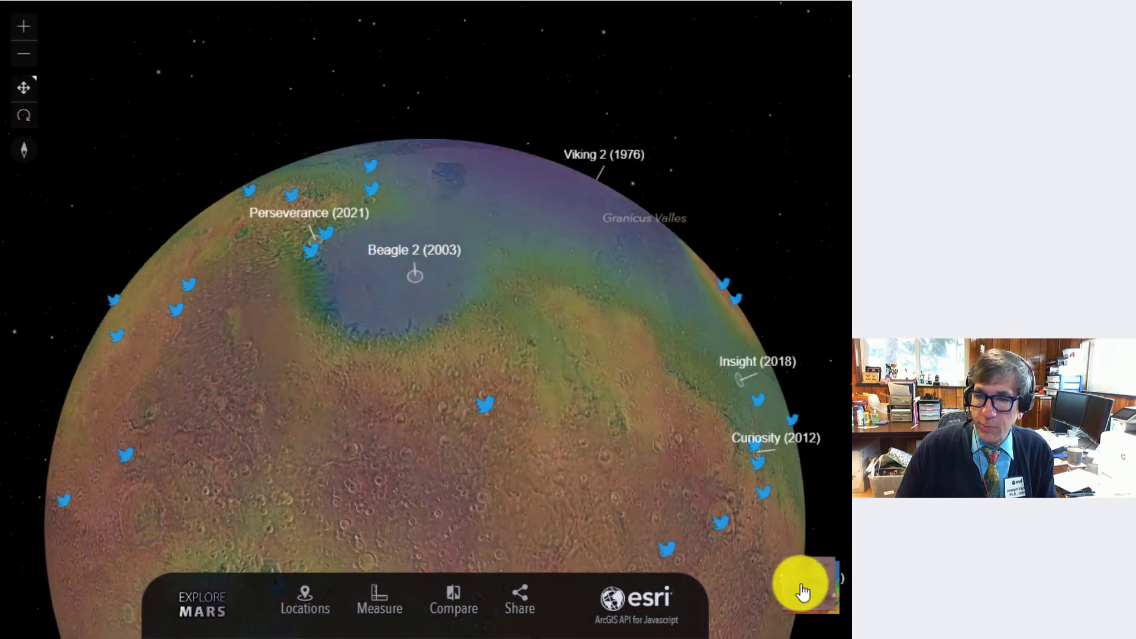
{"action": "left_click", "coordinate": [802, 592]}
{"action": "left_click", "coordinate": [819, 596]}
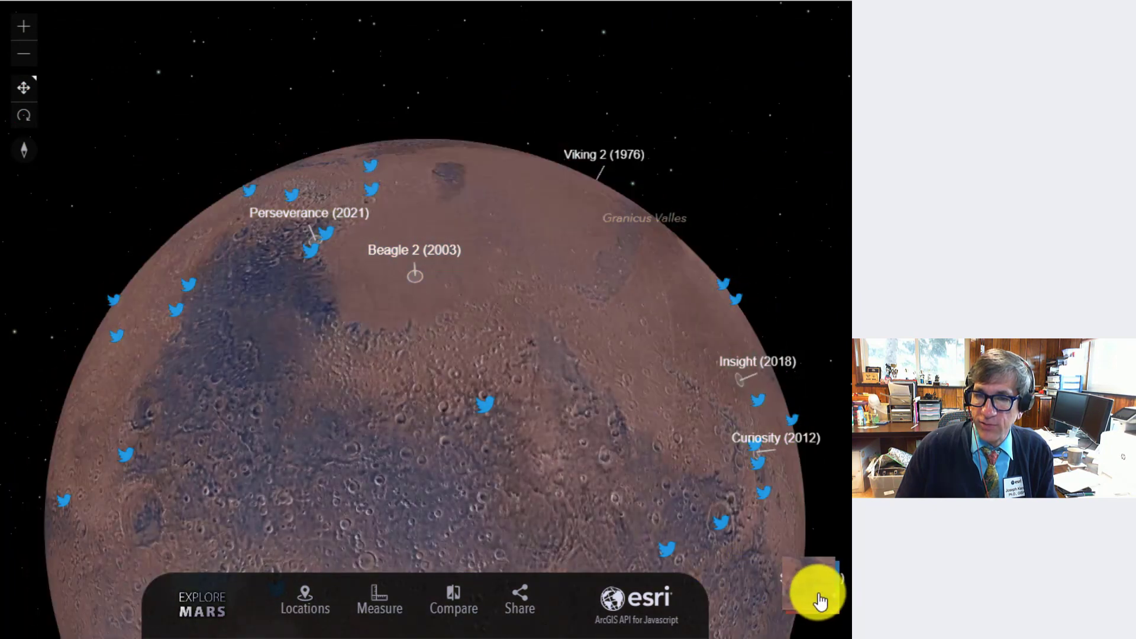
{"action": "left_click", "coordinate": [815, 596]}
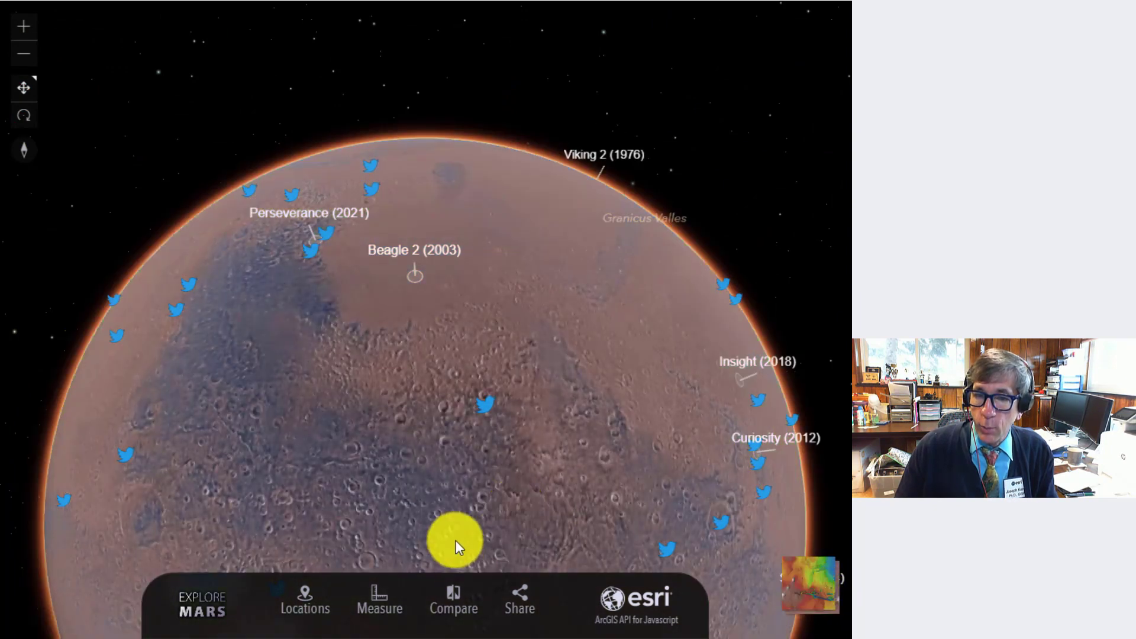
Measure a straight line across Jezero crater, from the rim near the Perseverance landing site to the opposite rim.
{"action": "left_click_drag", "start_coordinate": [471, 406], "coordinate": [554, 452]}
{"action": "scroll", "coordinate": [414, 314], "scroll_direction": "up", "scroll_amount": 8}
{"action": "left_click_drag", "start_coordinate": [401, 279], "coordinate": [593, 432]}
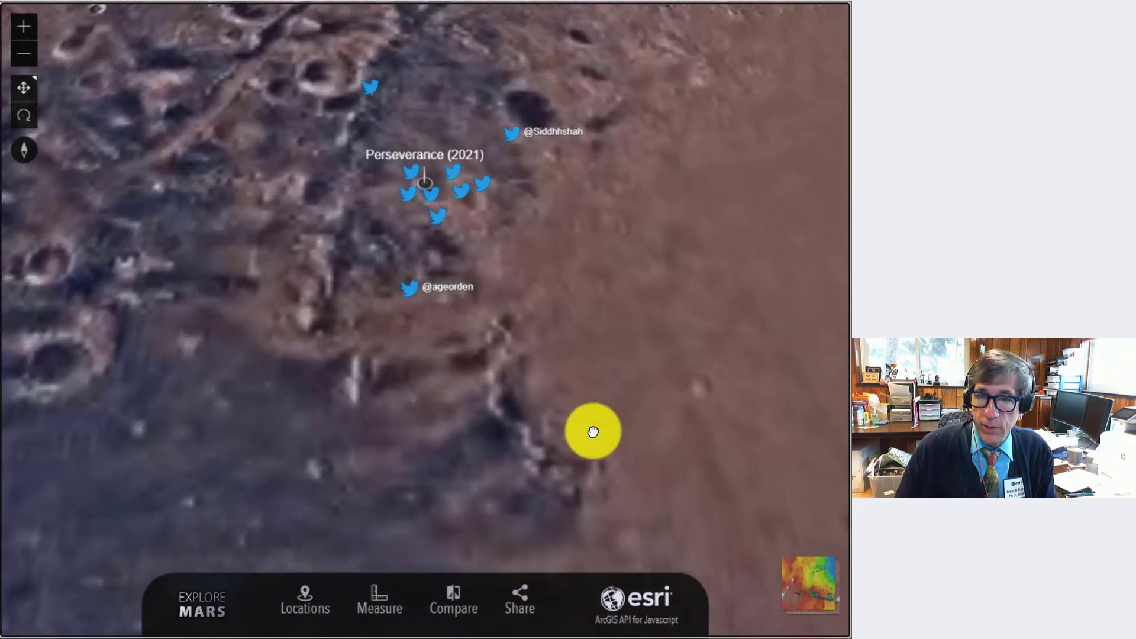
{"action": "left_click_drag", "start_coordinate": [449, 214], "coordinate": [540, 298]}
{"action": "scroll", "coordinate": [469, 291], "scroll_direction": "up", "scroll_amount": 5}
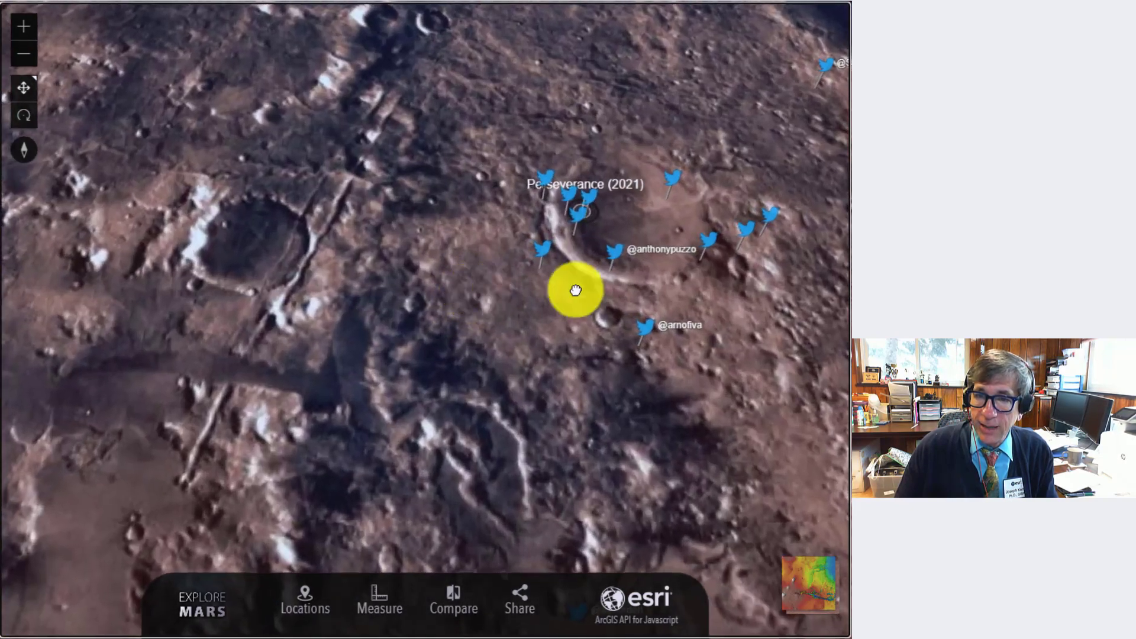
{"action": "scroll", "coordinate": [515, 375], "scroll_direction": "up", "scroll_amount": 5}
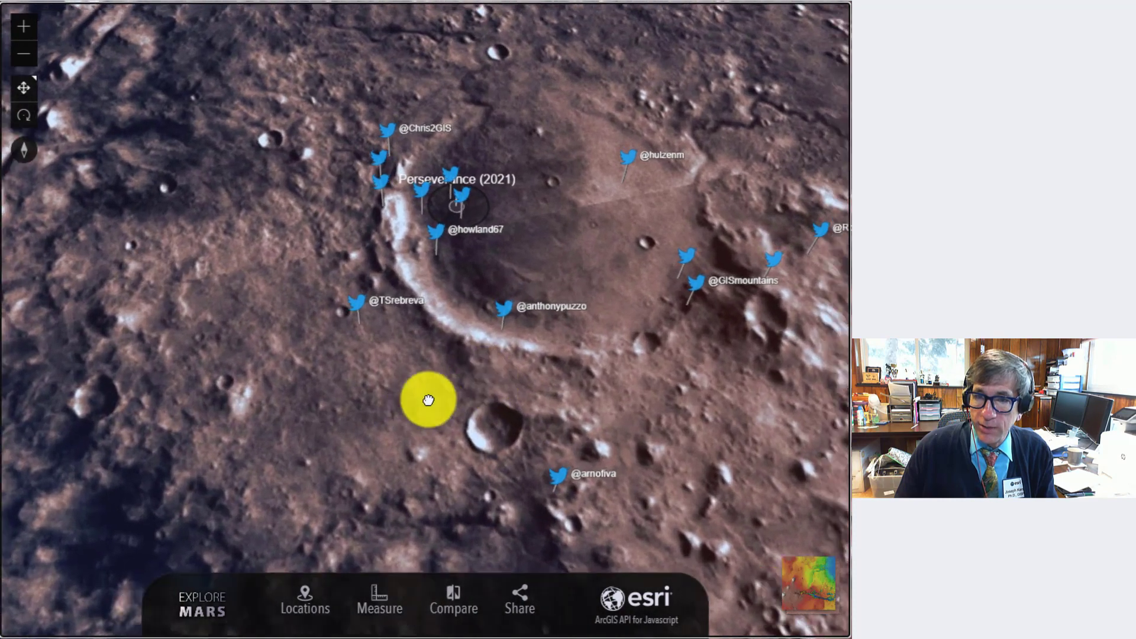
{"action": "left_click", "coordinate": [379, 600]}
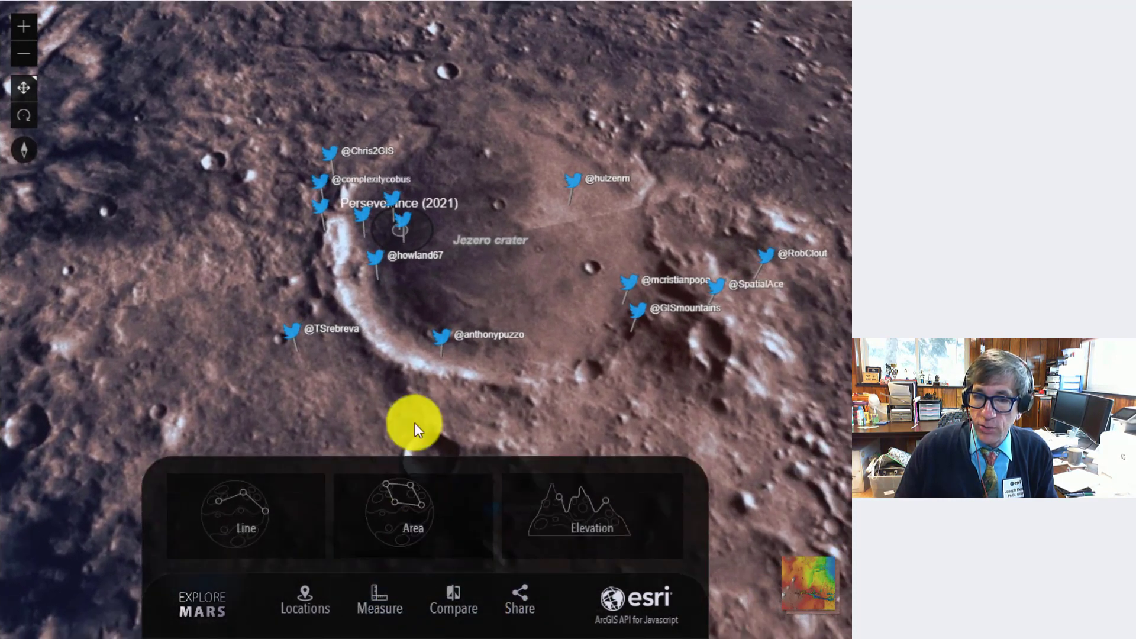
{"action": "left_click", "coordinate": [241, 517]}
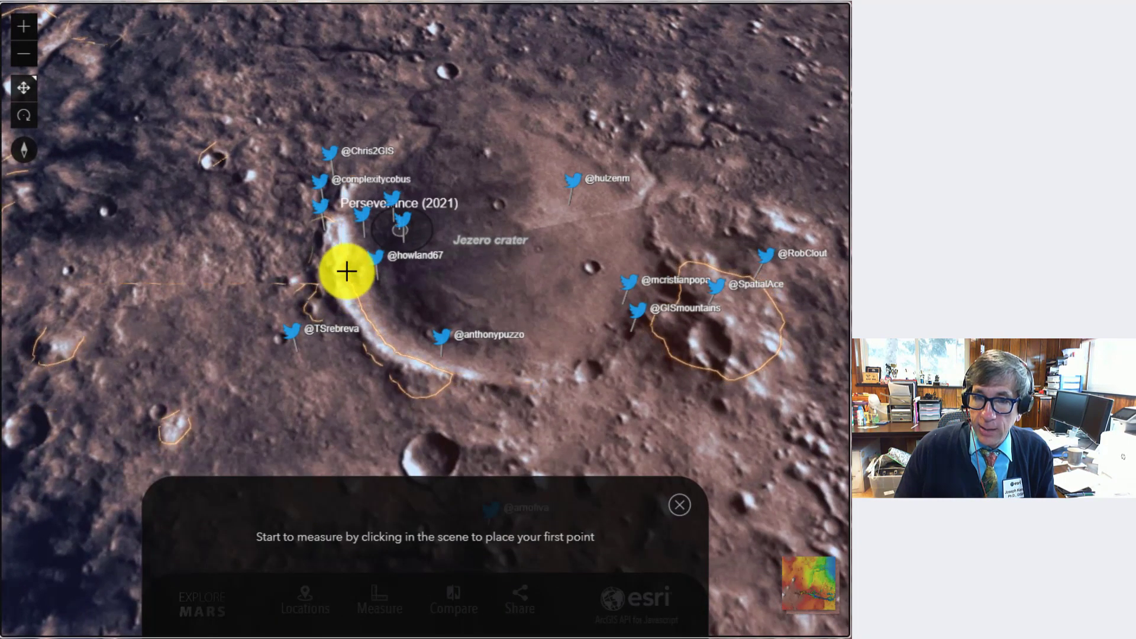
{"action": "left_click", "coordinate": [348, 271]}
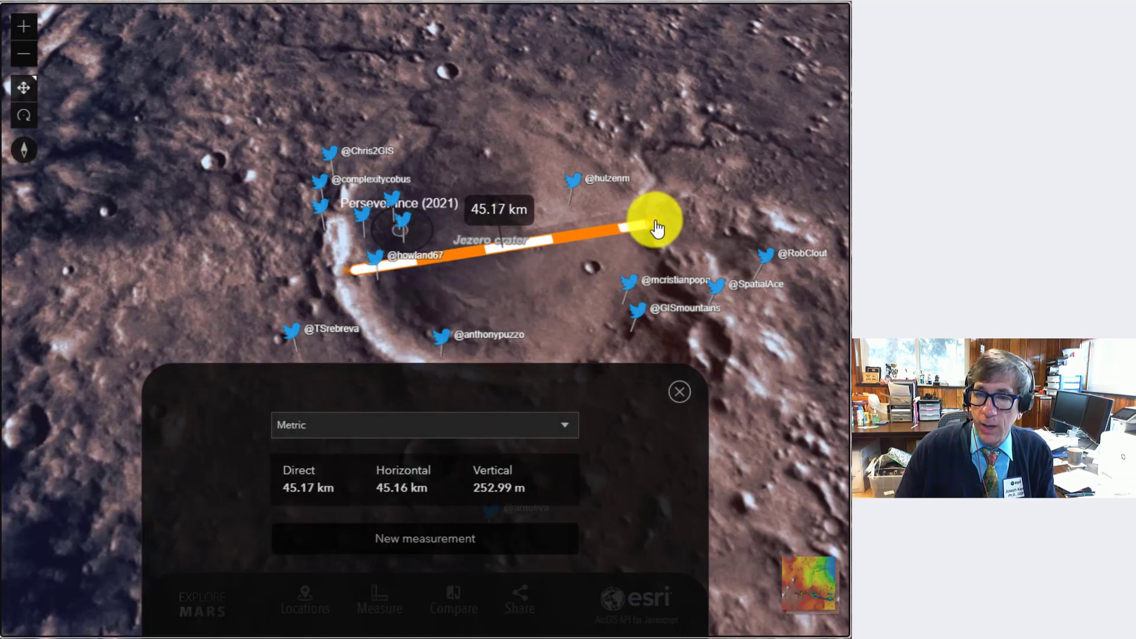
Read the crater measurement in Imperial units and return it to Metric.
{"action": "left_click", "coordinate": [500, 430]}
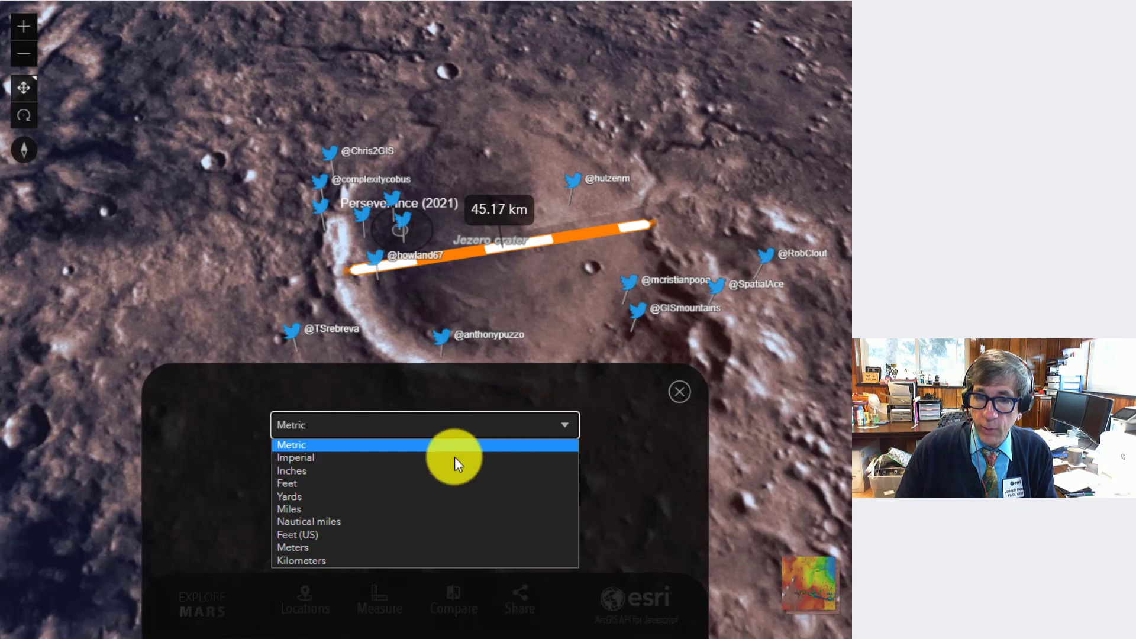
{"action": "left_click", "coordinate": [450, 458]}
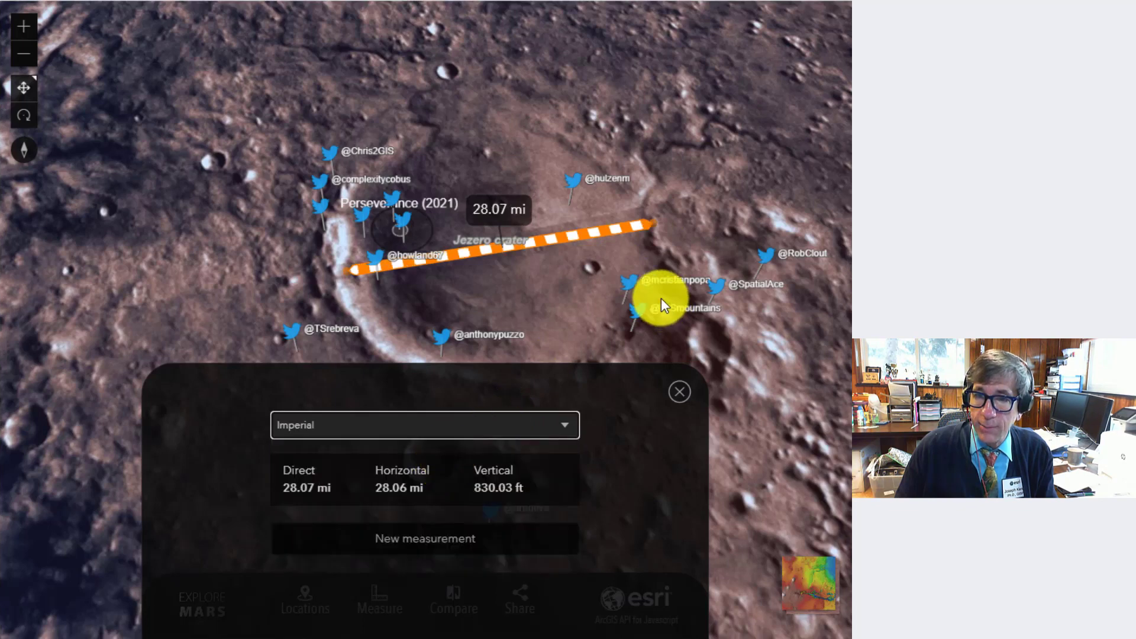
{"action": "left_click", "coordinate": [385, 431]}
{"action": "left_click", "coordinate": [361, 446]}
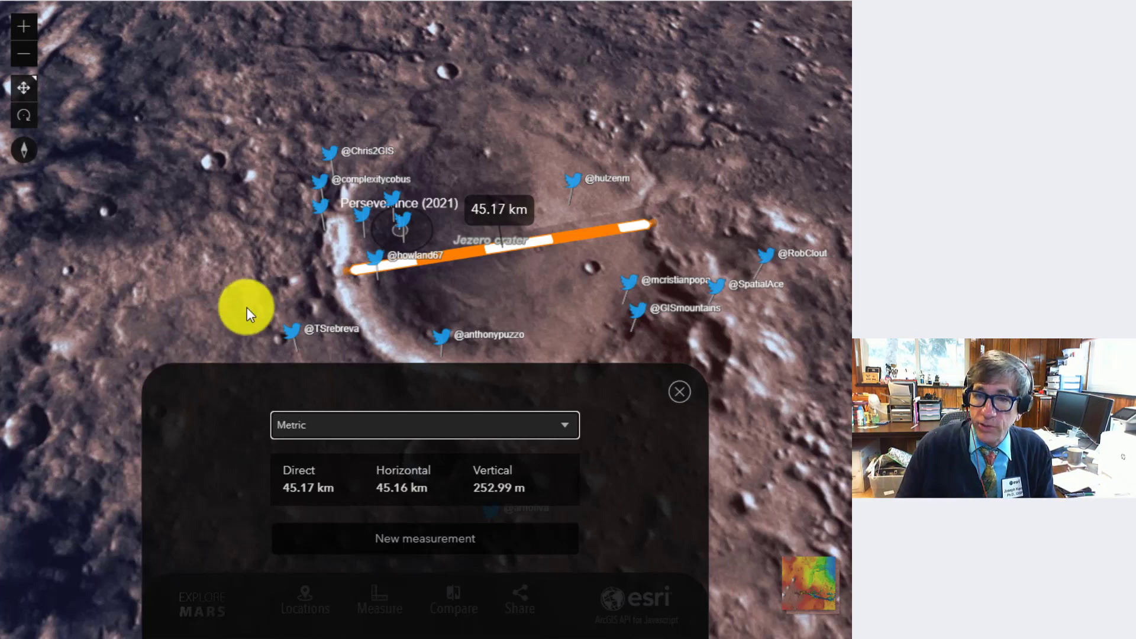
Examine the terrain surrounding Jezero crater, including the large crater and channel to its west.
{"action": "scroll", "coordinate": [455, 274], "scroll_direction": "down", "scroll_amount": 3}
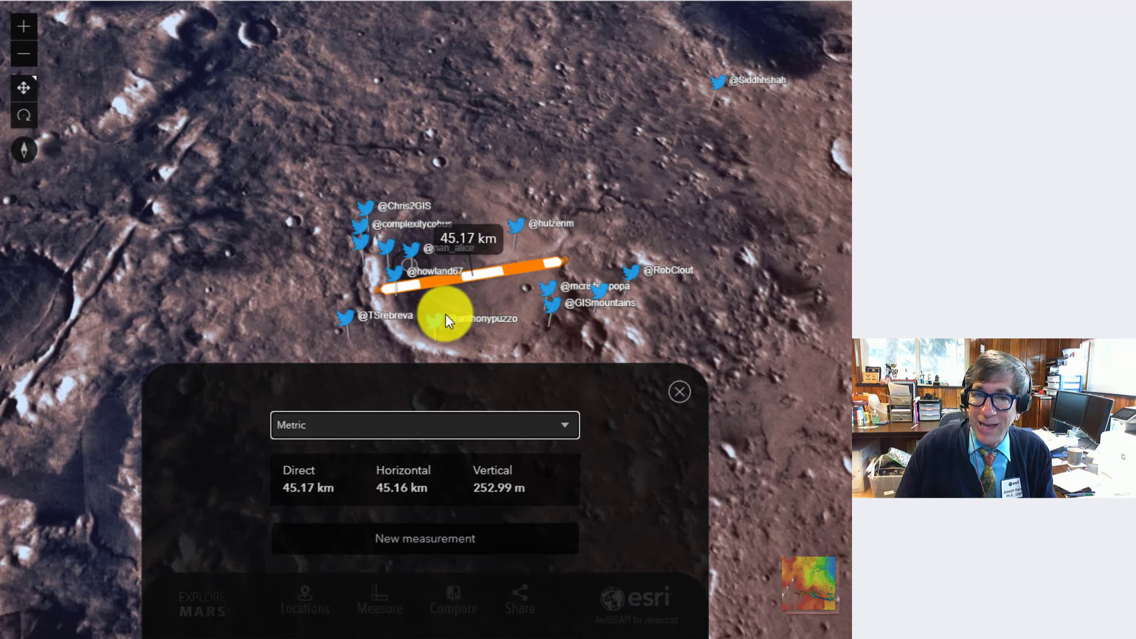
{"action": "scroll", "coordinate": [307, 304], "scroll_direction": "down", "scroll_amount": 3}
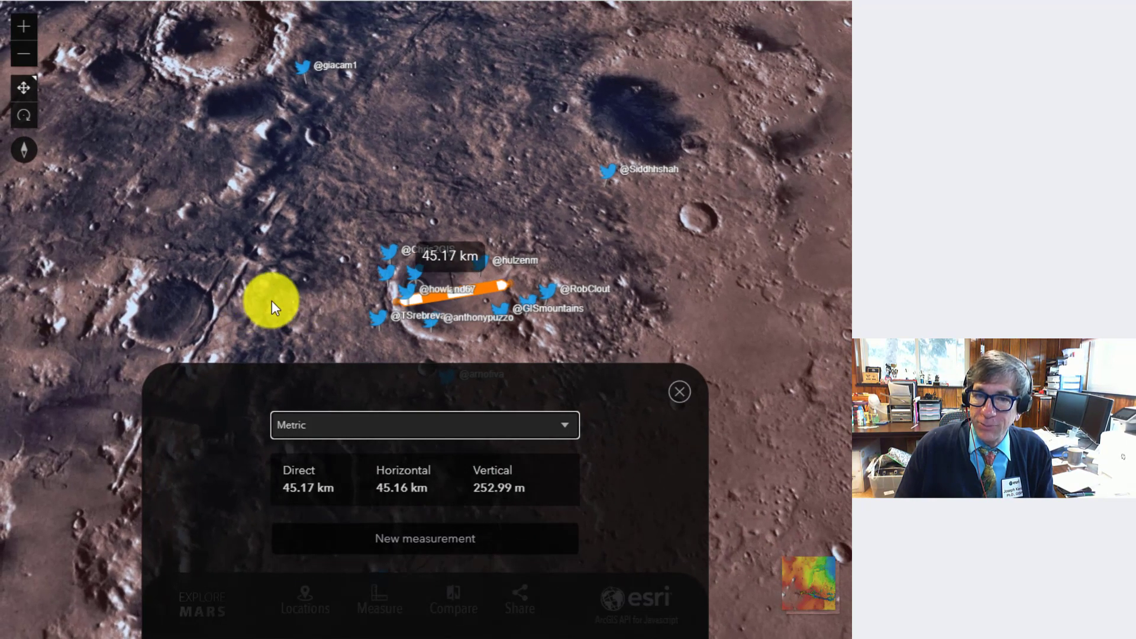
{"action": "left_click_drag", "start_coordinate": [271, 300], "coordinate": [356, 212]}
{"action": "left_click_drag", "start_coordinate": [314, 266], "coordinate": [372, 324]}
{"action": "scroll", "coordinate": [396, 208], "scroll_direction": "up", "scroll_amount": 3}
{"action": "left_click_drag", "start_coordinate": [430, 235], "coordinate": [407, 301]}
Activate view rotation and examine the landscape in tilted perspective, from Hargraves crater to the plains east of Jezero.
{"action": "left_click", "coordinate": [16, 126]}
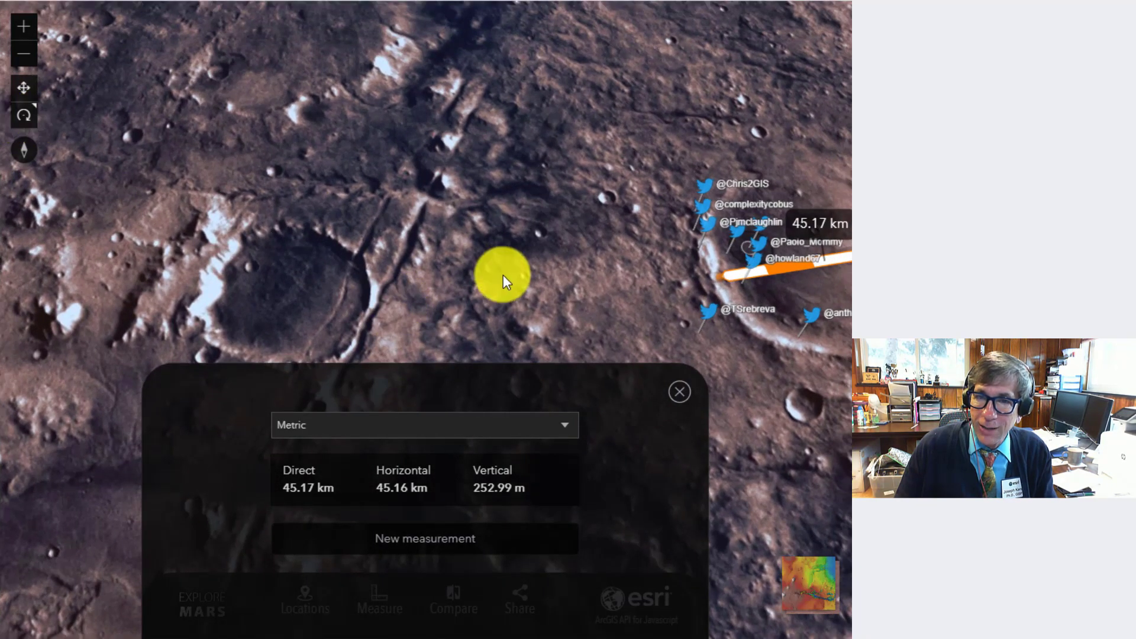
{"action": "left_click_drag", "start_coordinate": [500, 271], "coordinate": [556, 258]}
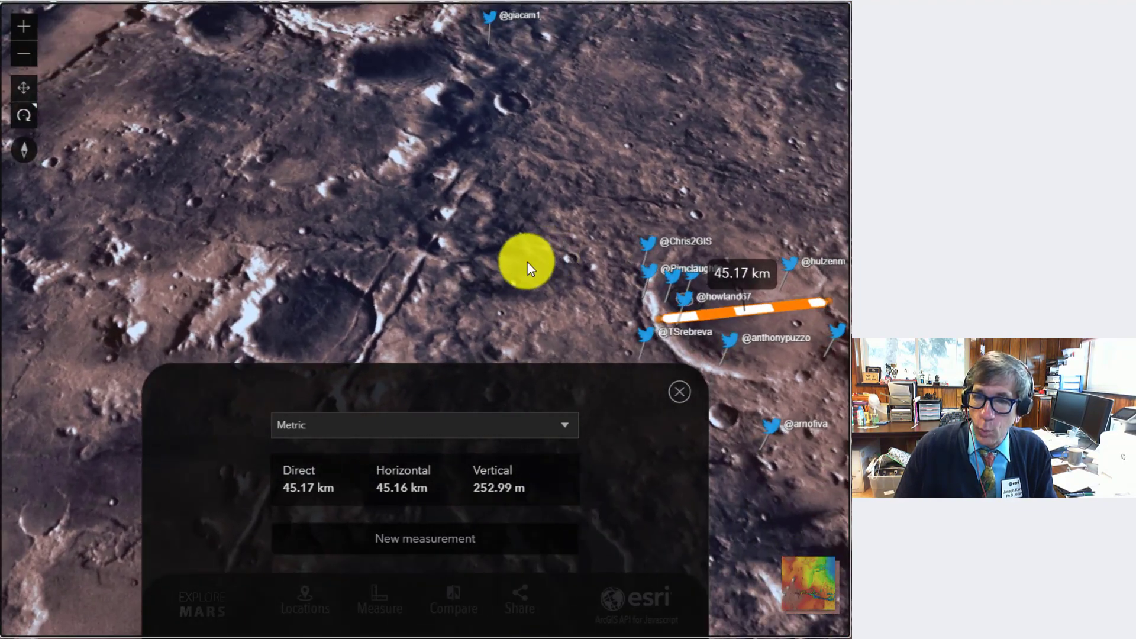
{"action": "scroll", "coordinate": [527, 261], "scroll_direction": "down", "scroll_amount": 5}
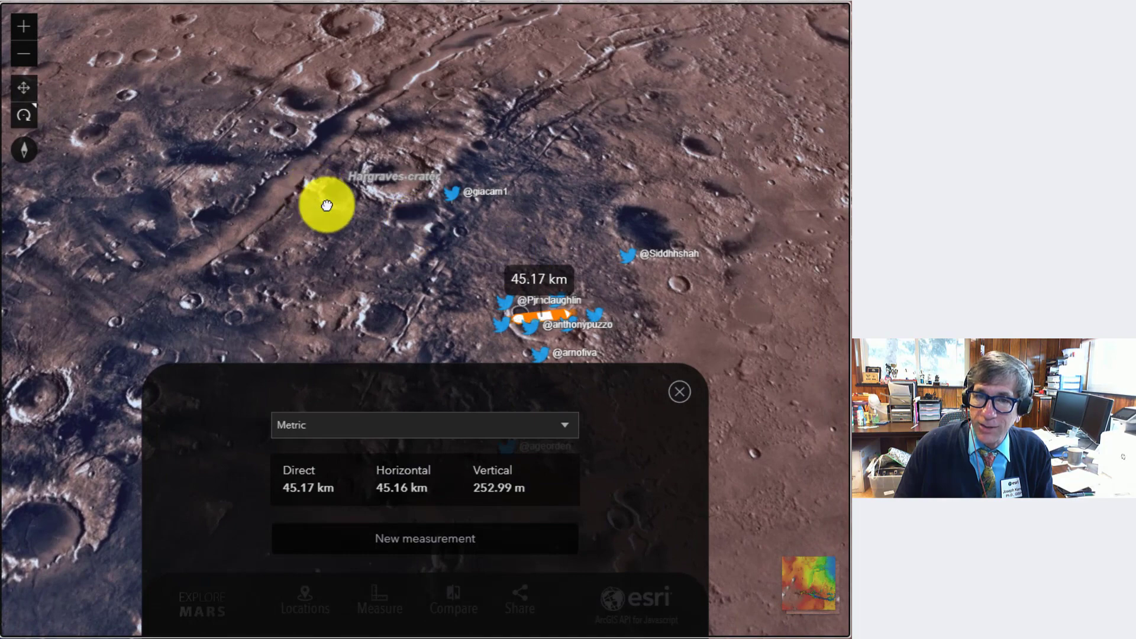
{"action": "mouse_move", "coordinate": [326, 205]}
{"action": "left_mouse_down"}
{"action": "mouse_move", "coordinate": [345, 229]}
{"action": "mouse_move", "coordinate": [324, 215]}
{"action": "left_mouse_up"}
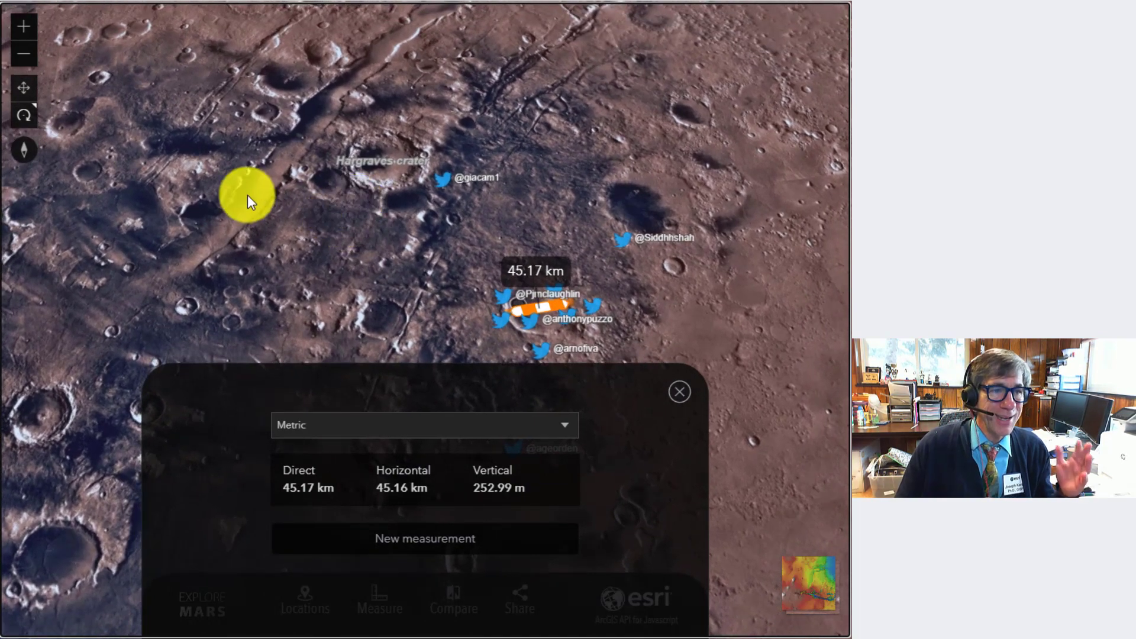
{"action": "scroll", "coordinate": [498, 302], "scroll_direction": "down", "scroll_amount": 5}
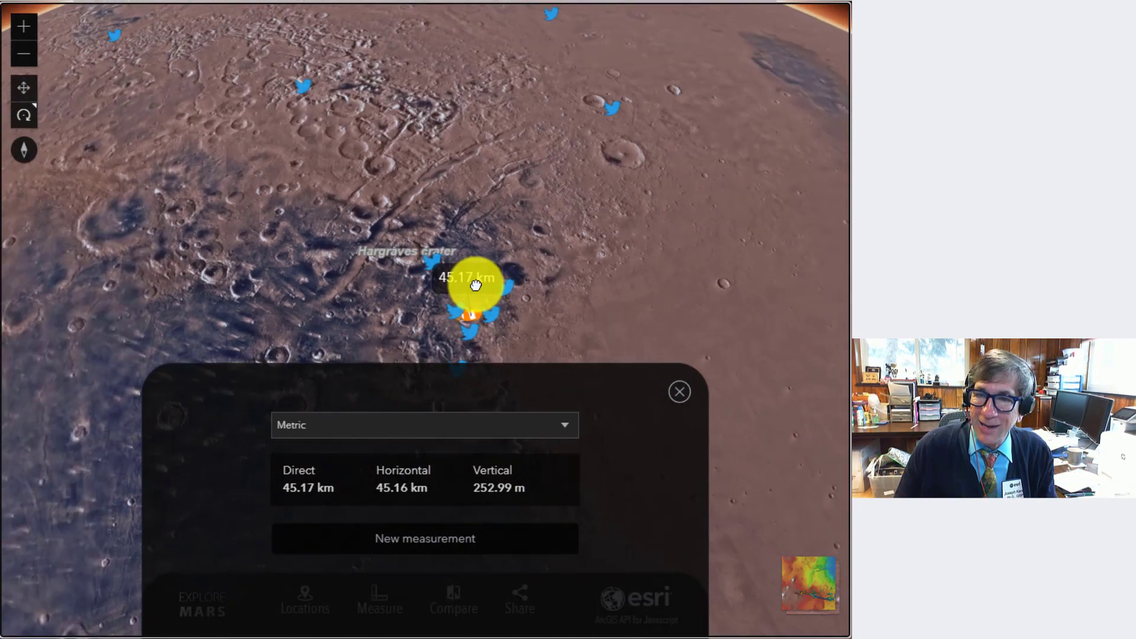
{"action": "left_click_drag", "start_coordinate": [632, 254], "coordinate": [672, 223]}
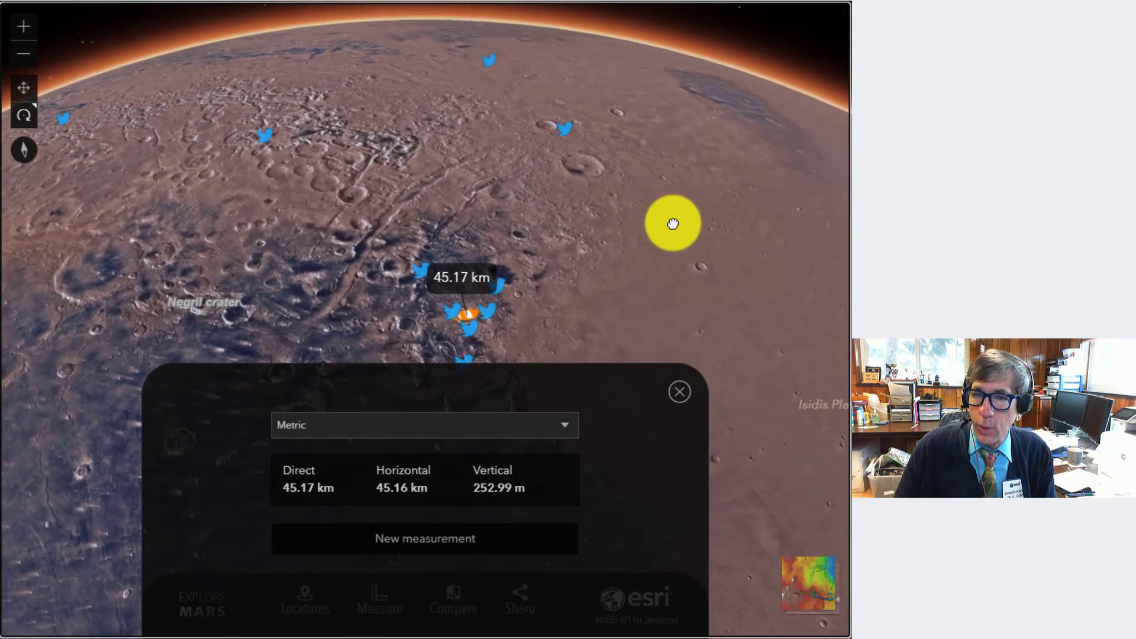
{"action": "left_click_drag", "start_coordinate": [680, 302], "coordinate": [702, 292]}
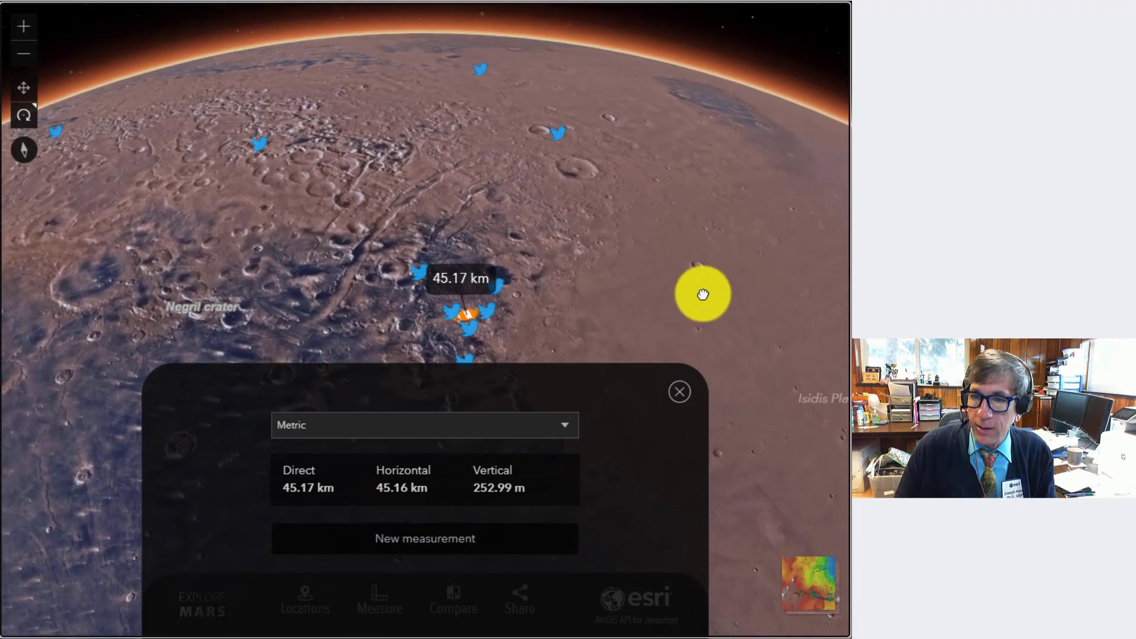
{"action": "scroll", "coordinate": [718, 309], "scroll_direction": "up", "scroll_amount": 5}
{"action": "scroll", "coordinate": [643, 300], "scroll_direction": "up", "scroll_amount": 3}
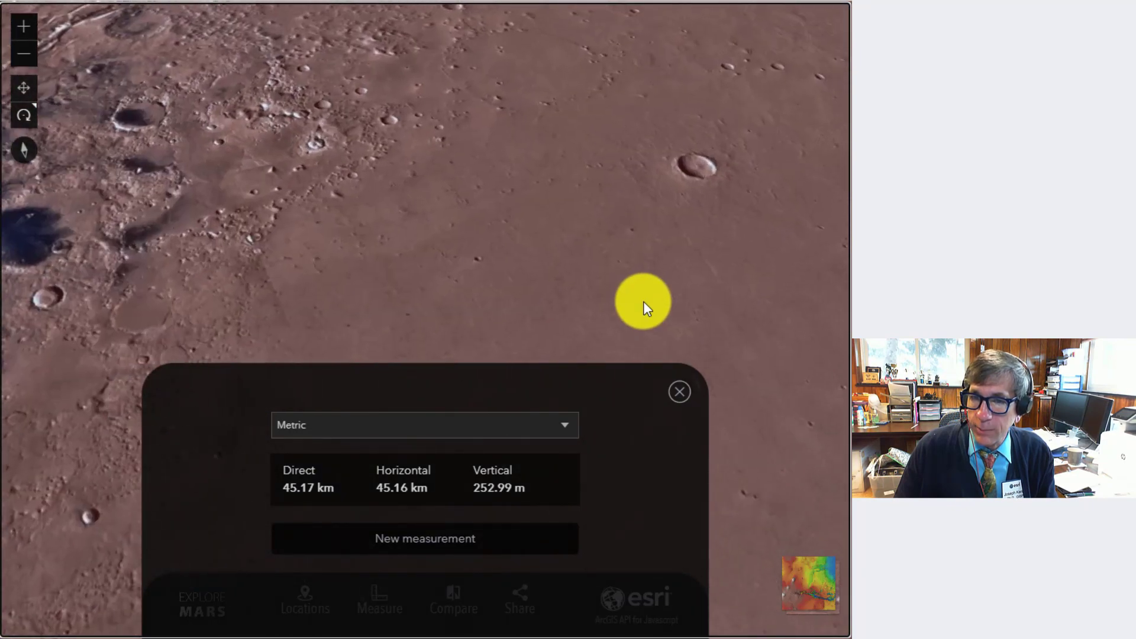
Zoom out to the globe around the Perseverance site, reset its orientation to north and switch to panning.
{"action": "scroll", "coordinate": [643, 300], "scroll_direction": "down", "scroll_amount": 5}
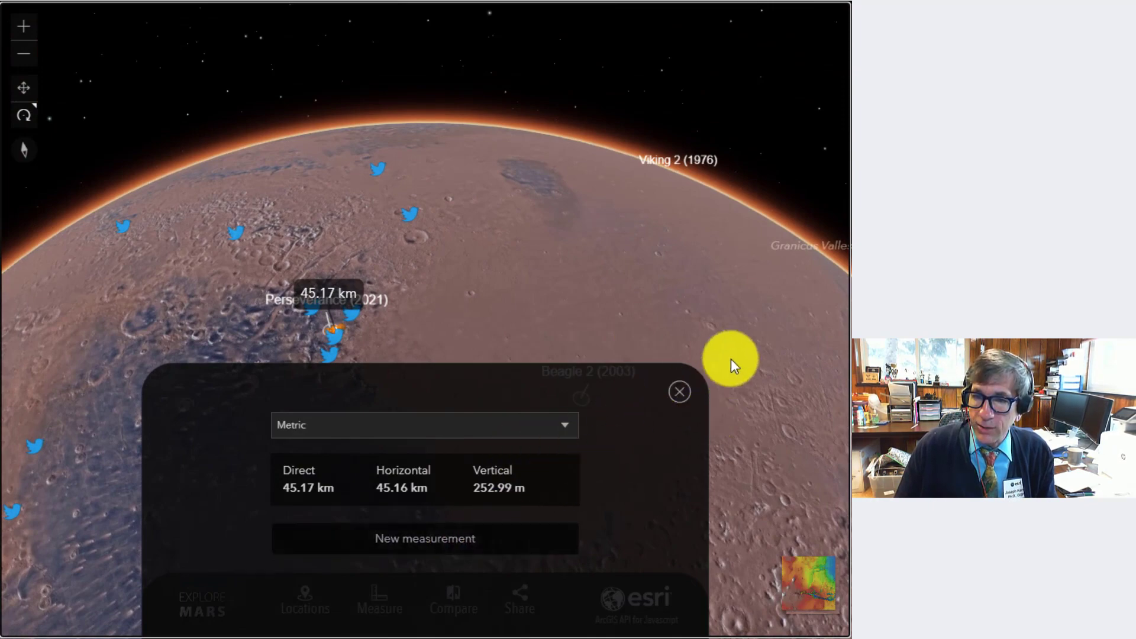
{"action": "left_click_drag", "start_coordinate": [435, 303], "coordinate": [472, 305]}
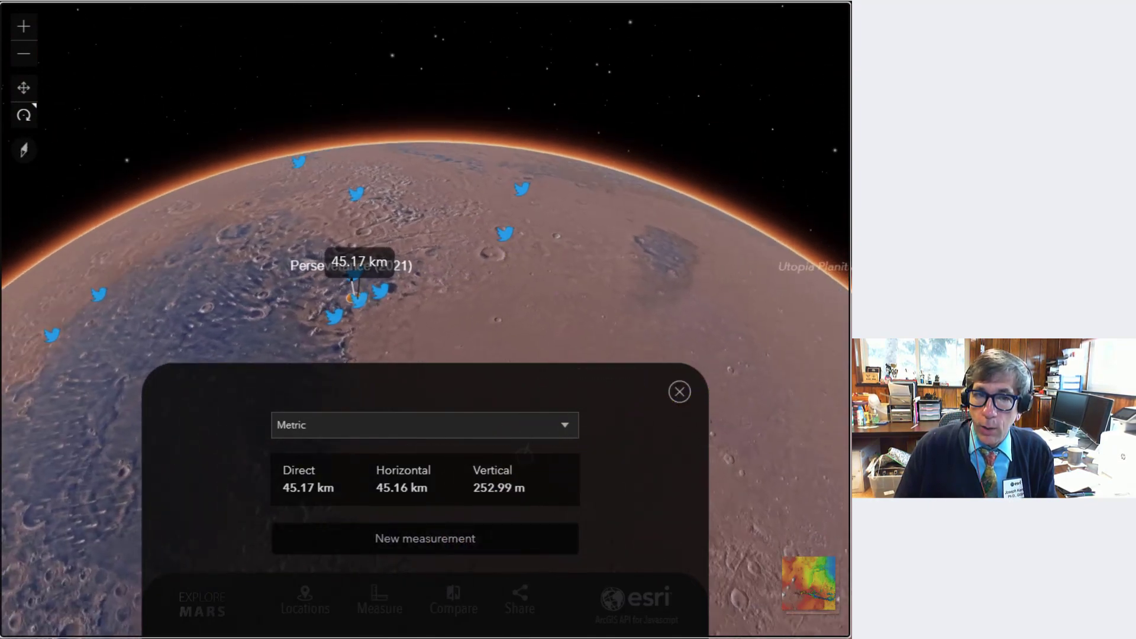
{"action": "left_click", "coordinate": [26, 152]}
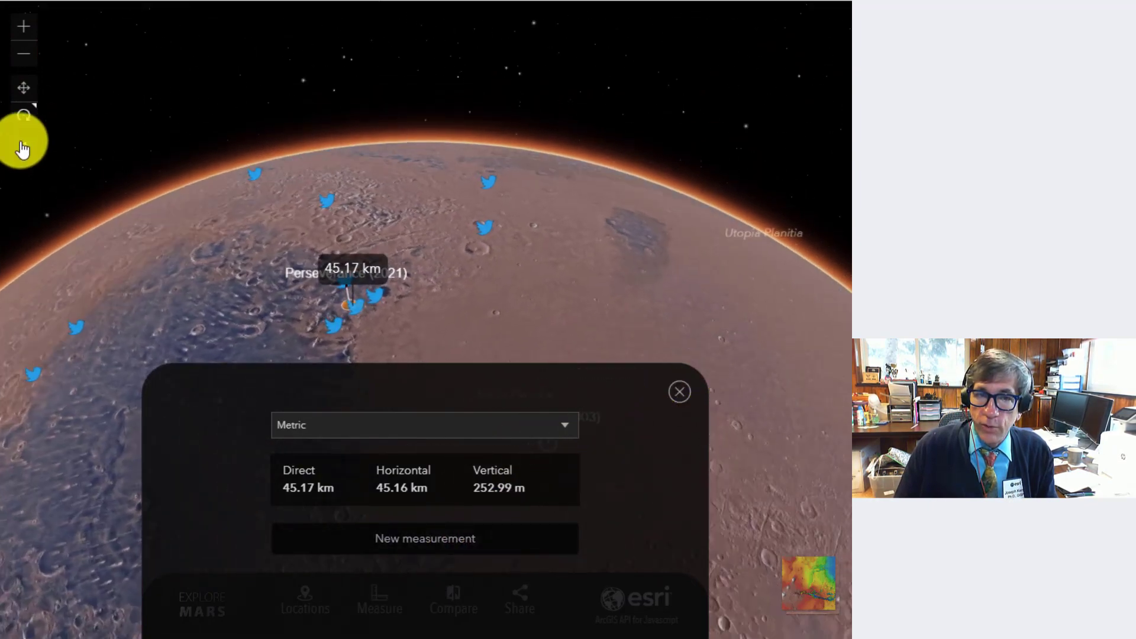
{"action": "left_click", "coordinate": [21, 89]}
Close the measurement and travel east across the globe to a close view of Olympus Mons.
{"action": "left_click_drag", "start_coordinate": [594, 282], "coordinate": [251, 302]}
{"action": "left_click_drag", "start_coordinate": [547, 334], "coordinate": [237, 322]}
{"action": "left_click_drag", "start_coordinate": [506, 278], "coordinate": [228, 259]}
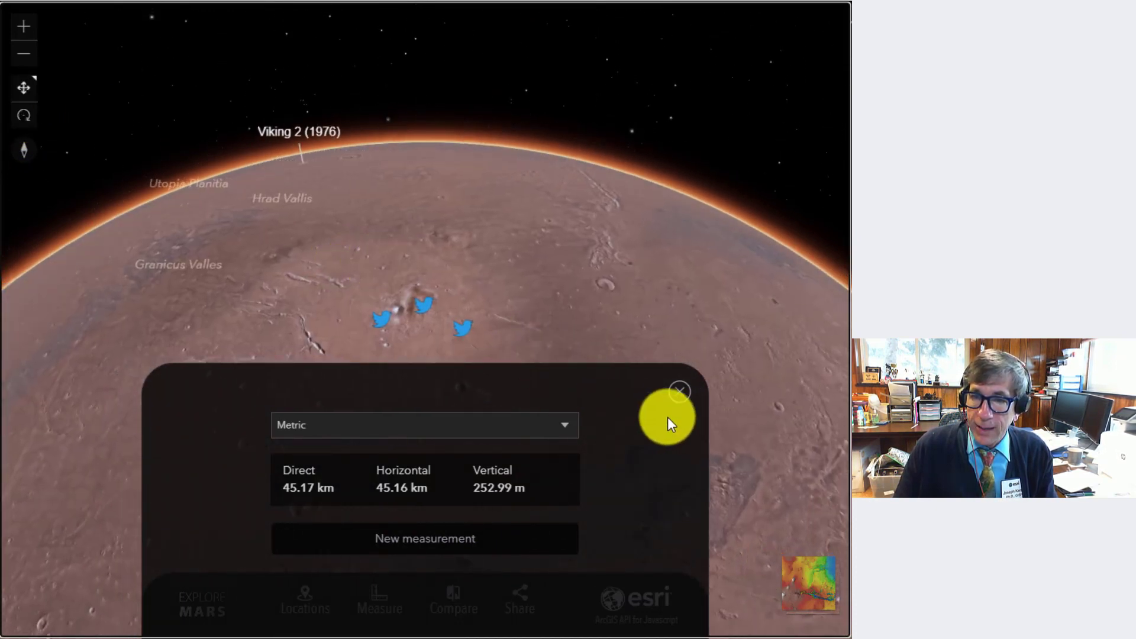
{"action": "left_click", "coordinate": [676, 391]}
{"action": "left_click_drag", "start_coordinate": [478, 439], "coordinate": [244, 455]}
{"action": "left_click_drag", "start_coordinate": [585, 422], "coordinate": [254, 402]}
{"action": "left_click_drag", "start_coordinate": [553, 402], "coordinate": [562, 470]}
{"action": "left_click_drag", "start_coordinate": [543, 352], "coordinate": [417, 474]}
{"action": "left_click_drag", "start_coordinate": [591, 393], "coordinate": [381, 386]}
{"action": "left_click_drag", "start_coordinate": [452, 320], "coordinate": [360, 287]}
{"action": "left_click_drag", "start_coordinate": [454, 378], "coordinate": [249, 284]}
{"action": "left_click_drag", "start_coordinate": [470, 297], "coordinate": [595, 286]}
{"action": "left_click_drag", "start_coordinate": [557, 329], "coordinate": [675, 284]}
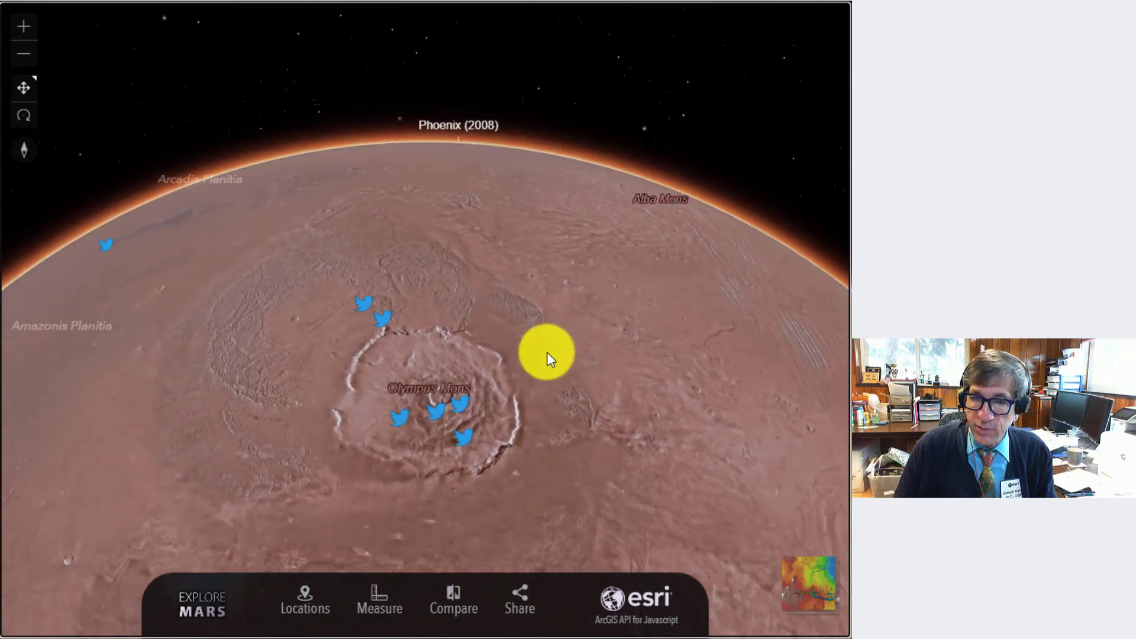
{"action": "scroll", "coordinate": [545, 353], "scroll_direction": "up", "scroll_amount": 3}
{"action": "left_click_drag", "start_coordinate": [543, 330], "coordinate": [626, 280]}
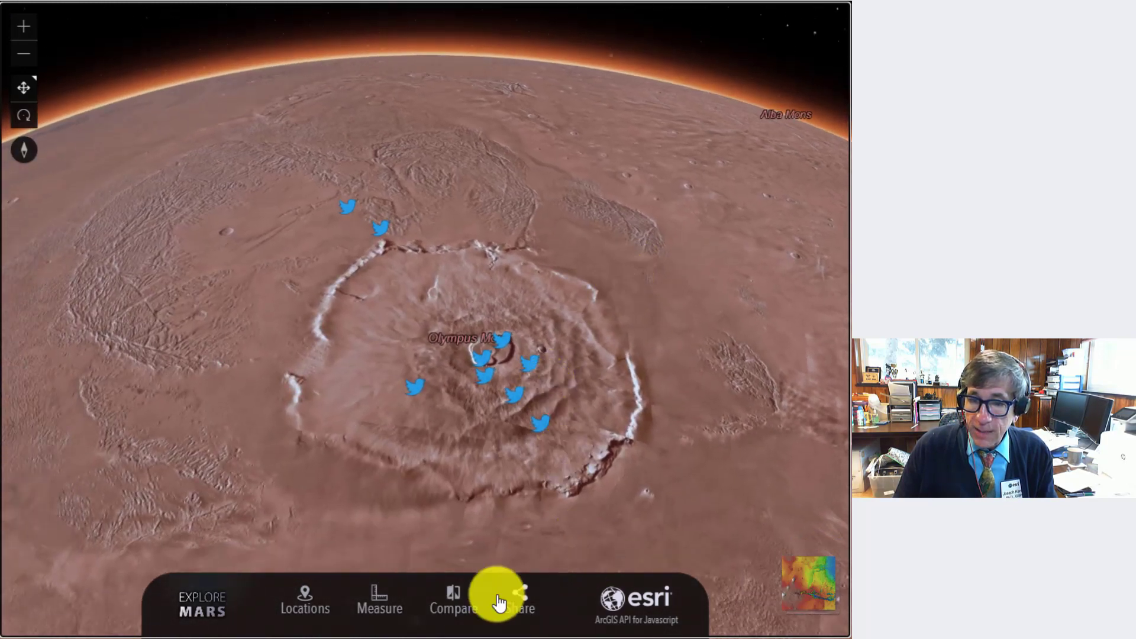
Measure a straight line across Olympus Mons from its western to its eastern scarp, and close the measurement.
{"action": "left_click", "coordinate": [375, 602]}
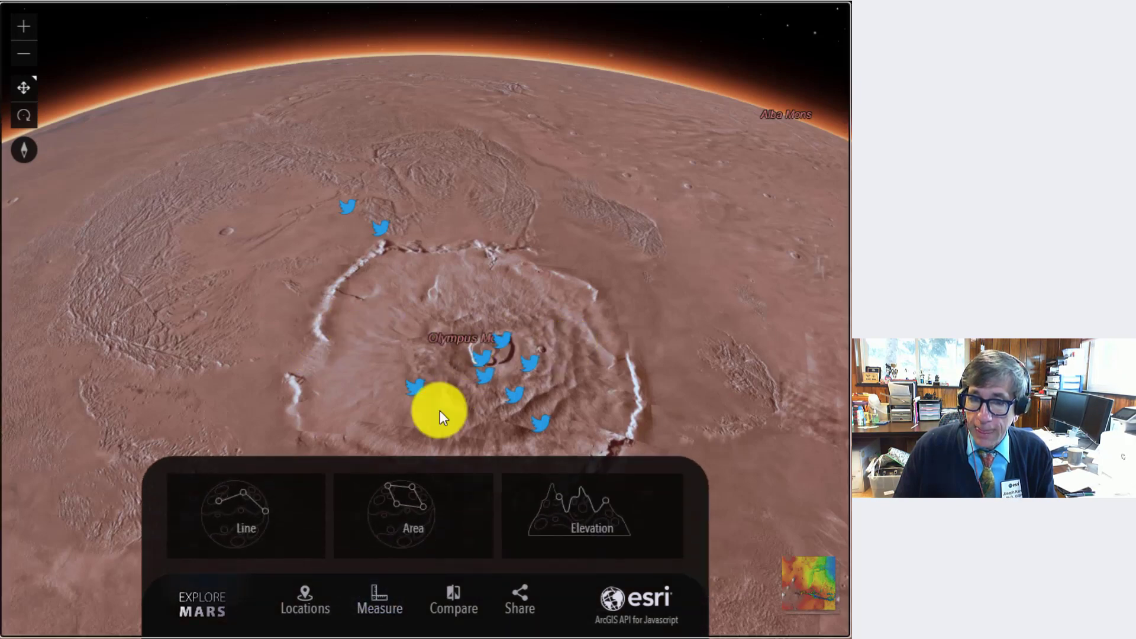
{"action": "left_click", "coordinate": [243, 516]}
{"action": "left_click", "coordinate": [316, 358]}
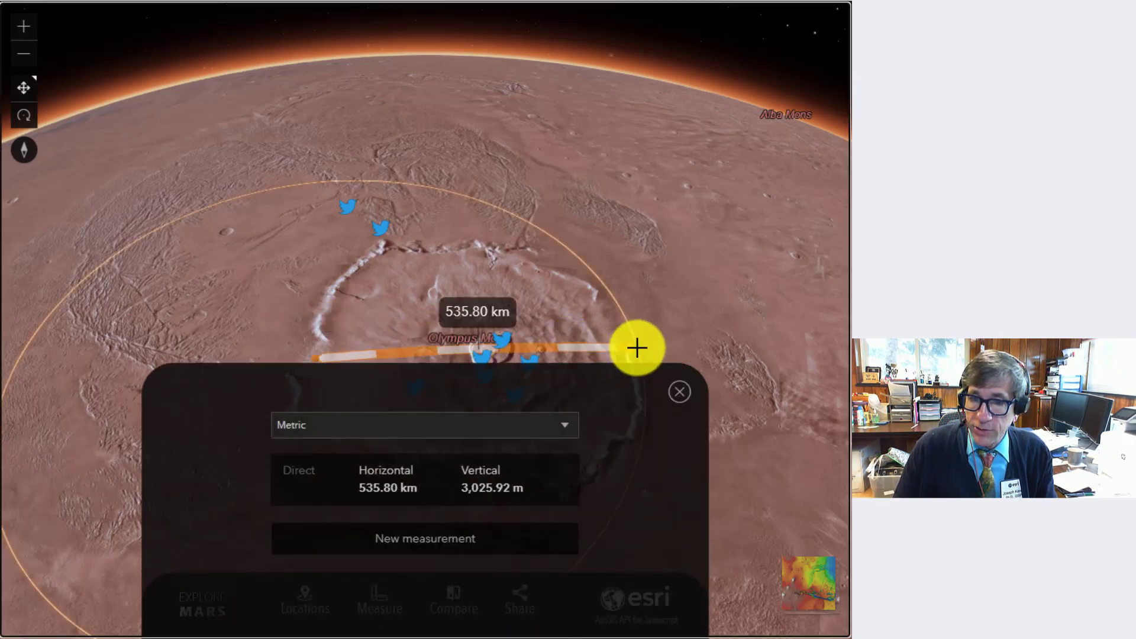
{"action": "left_click", "coordinate": [624, 348]}
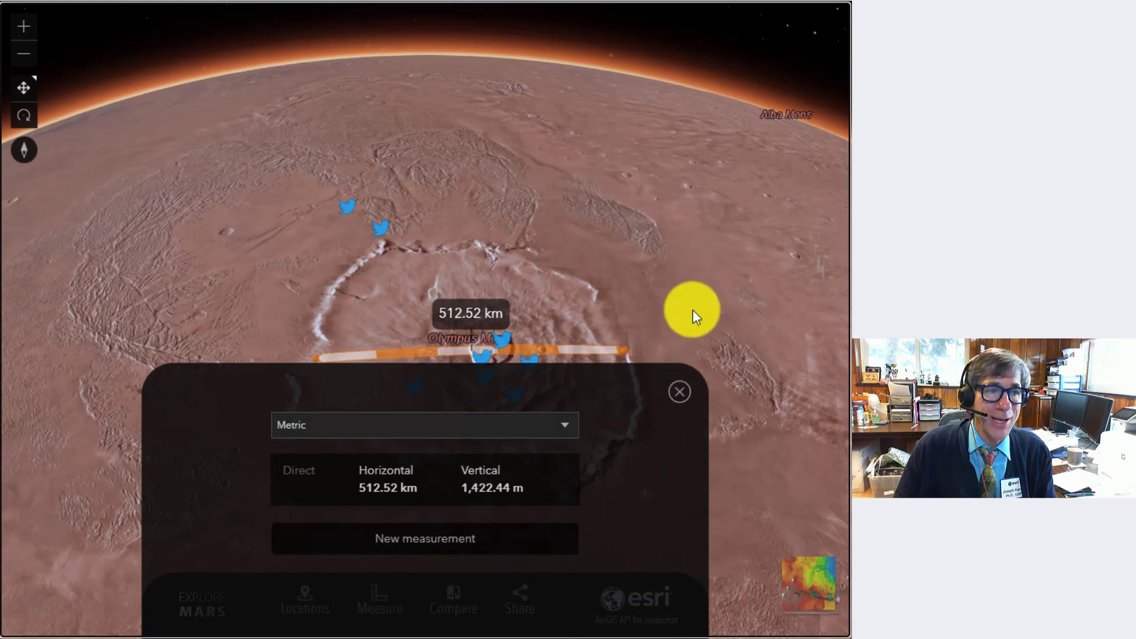
{"action": "left_click", "coordinate": [679, 392]}
{"action": "left_click_drag", "start_coordinate": [424, 507], "coordinate": [412, 506]}
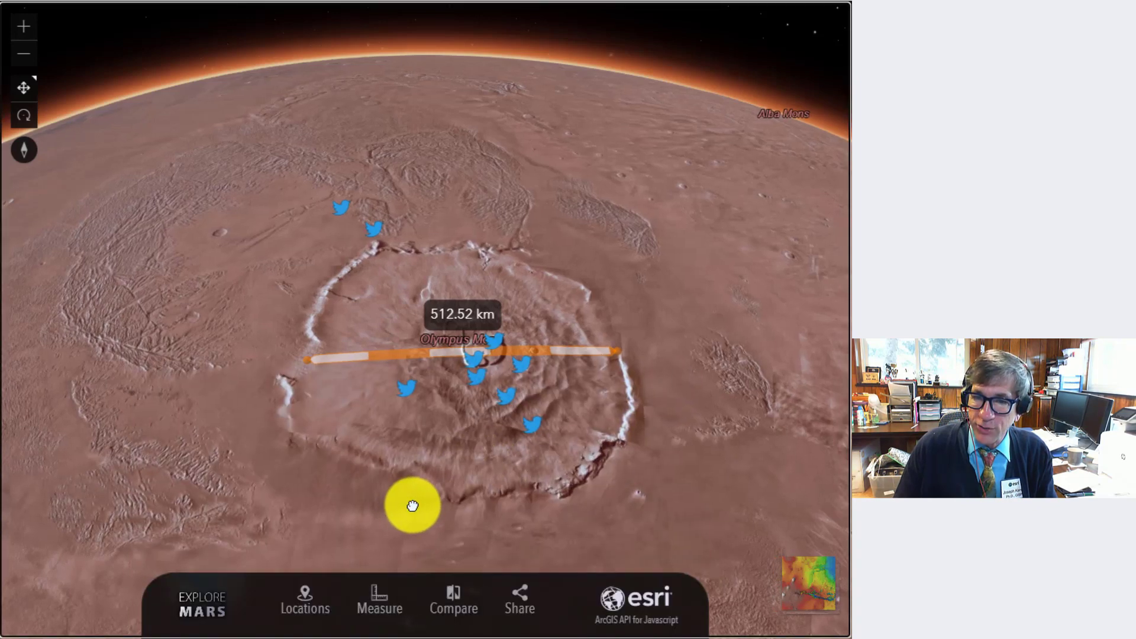
Create an elevation profile from the summit caldera of Olympus Mons to beyond its eastern scarp, and close the profile.
{"action": "left_click", "coordinate": [304, 600]}
{"action": "left_click", "coordinate": [382, 593]}
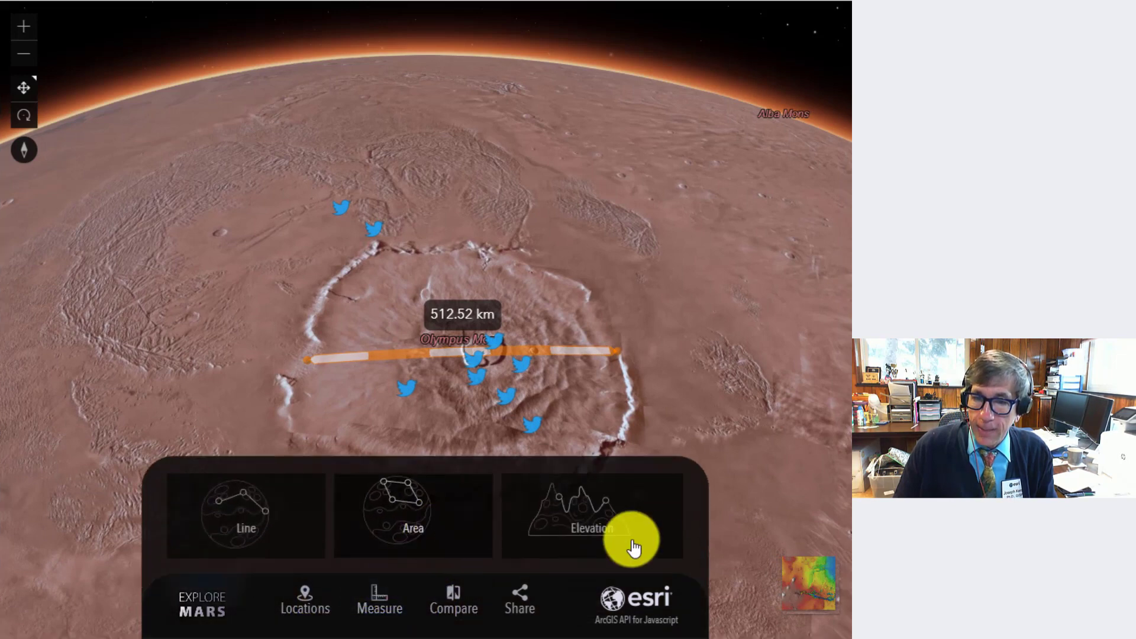
{"action": "left_click", "coordinate": [603, 541]}
{"action": "left_click", "coordinate": [477, 352]}
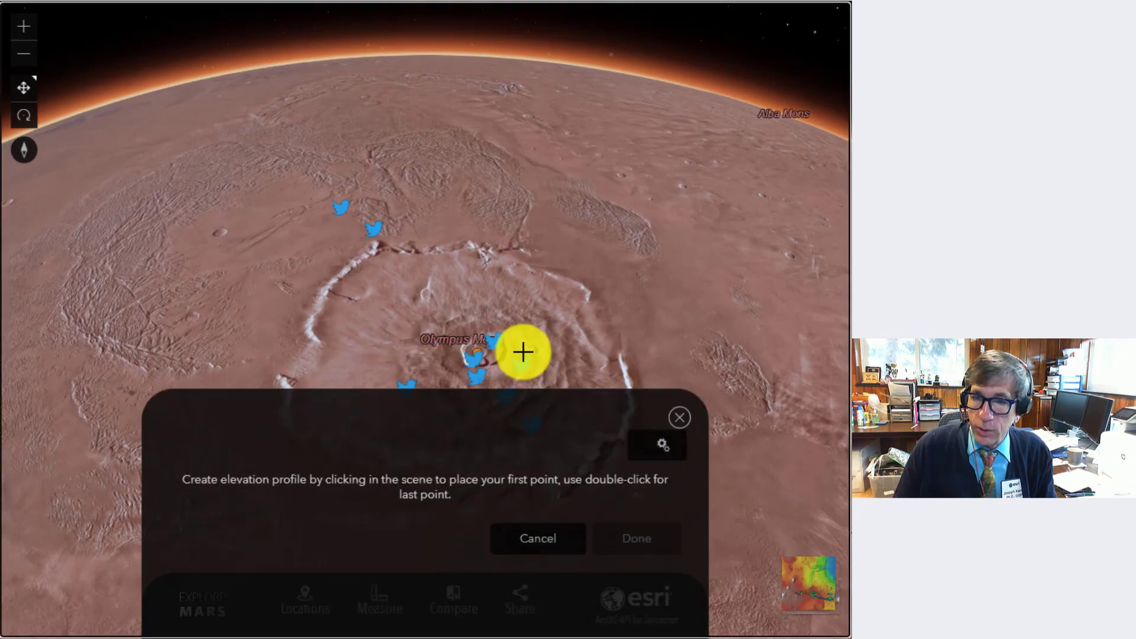
{"action": "double_click", "coordinate": [648, 386]}
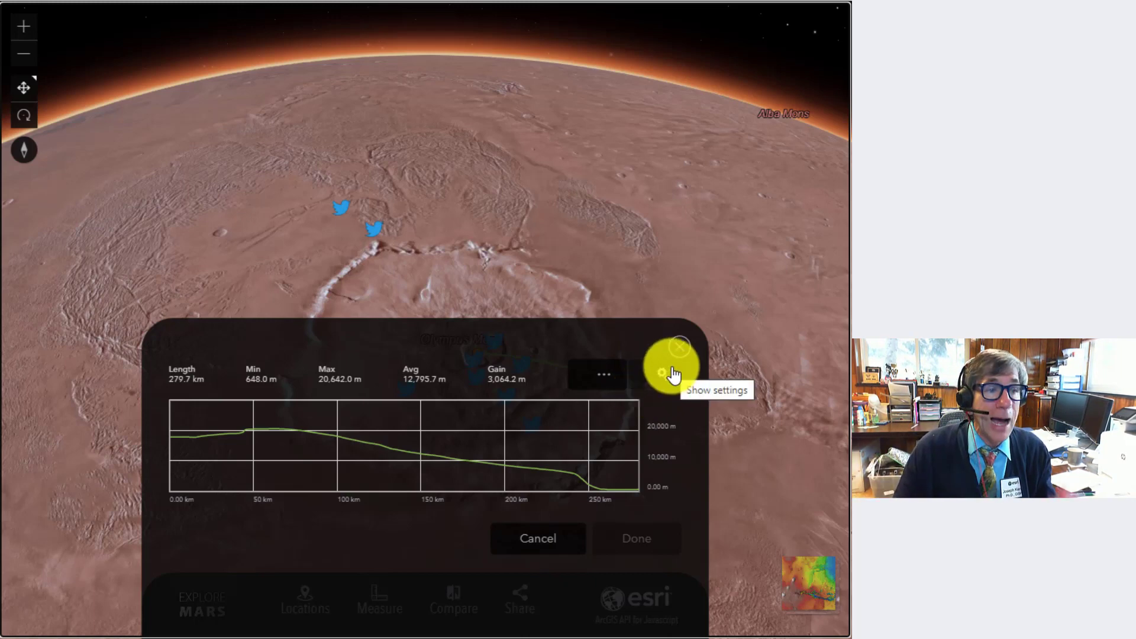
{"action": "left_click", "coordinate": [679, 348]}
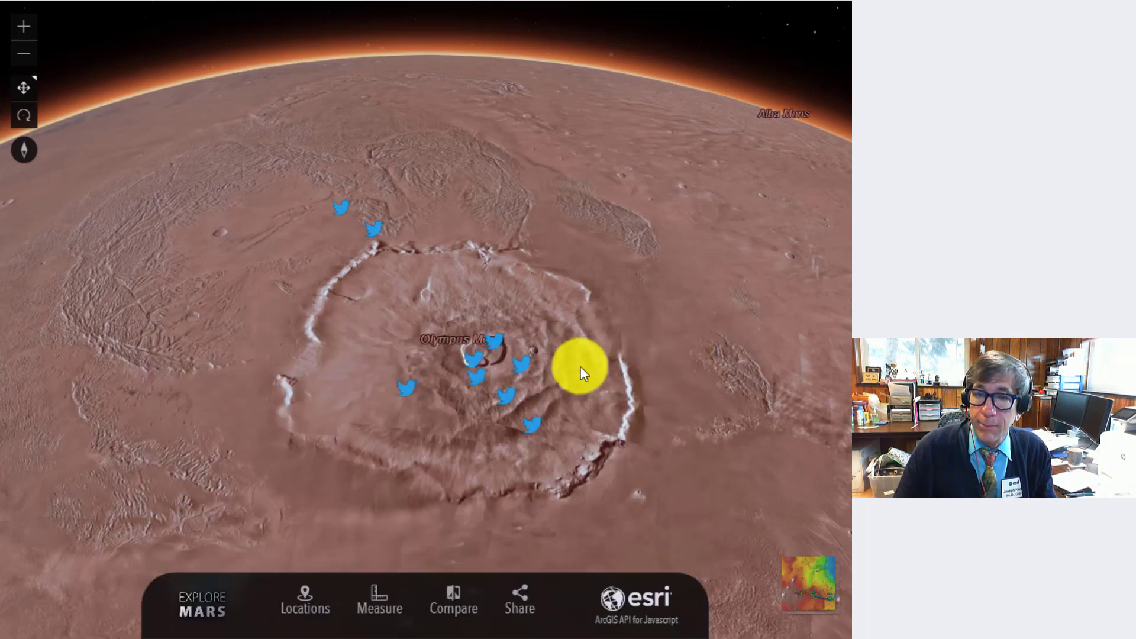
Place the Everest 3D model on Olympus Mons, compare its size with the volcano from near and far, and finish the placement.
{"action": "left_click", "coordinate": [449, 606]}
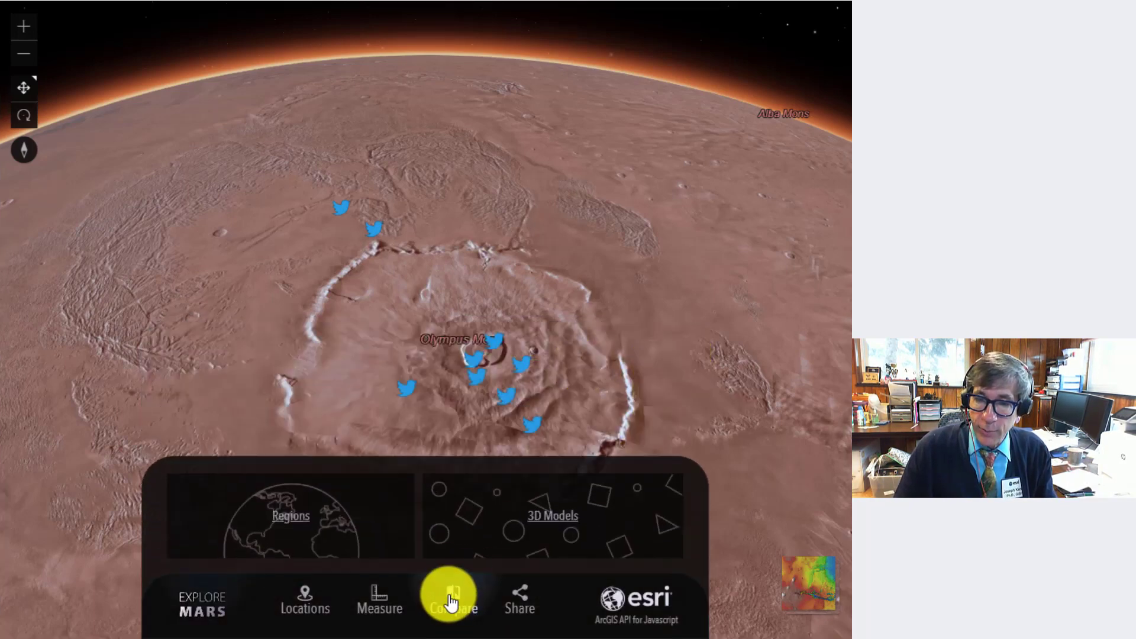
{"action": "left_click", "coordinate": [541, 529]}
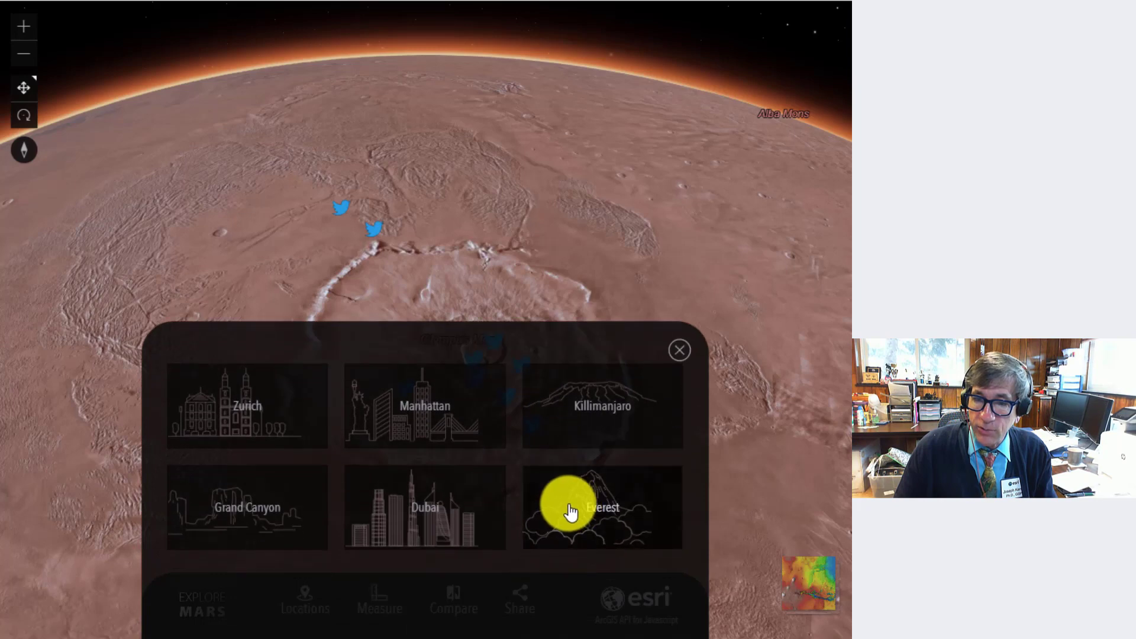
{"action": "left_click", "coordinate": [604, 504]}
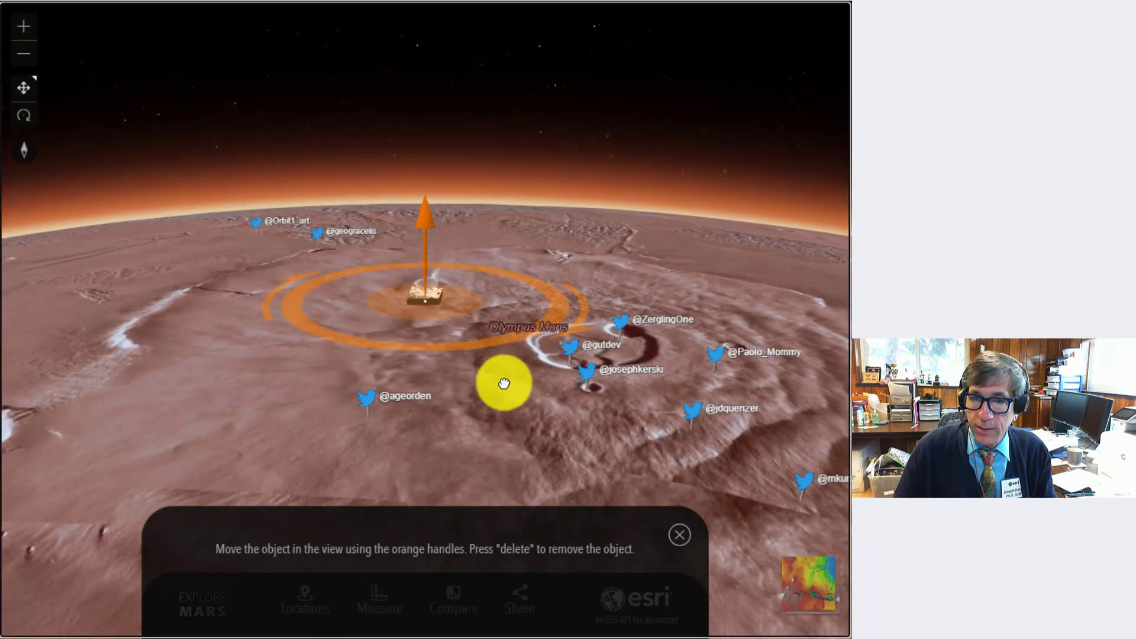
{"action": "left_click_drag", "start_coordinate": [500, 406], "coordinate": [477, 495]}
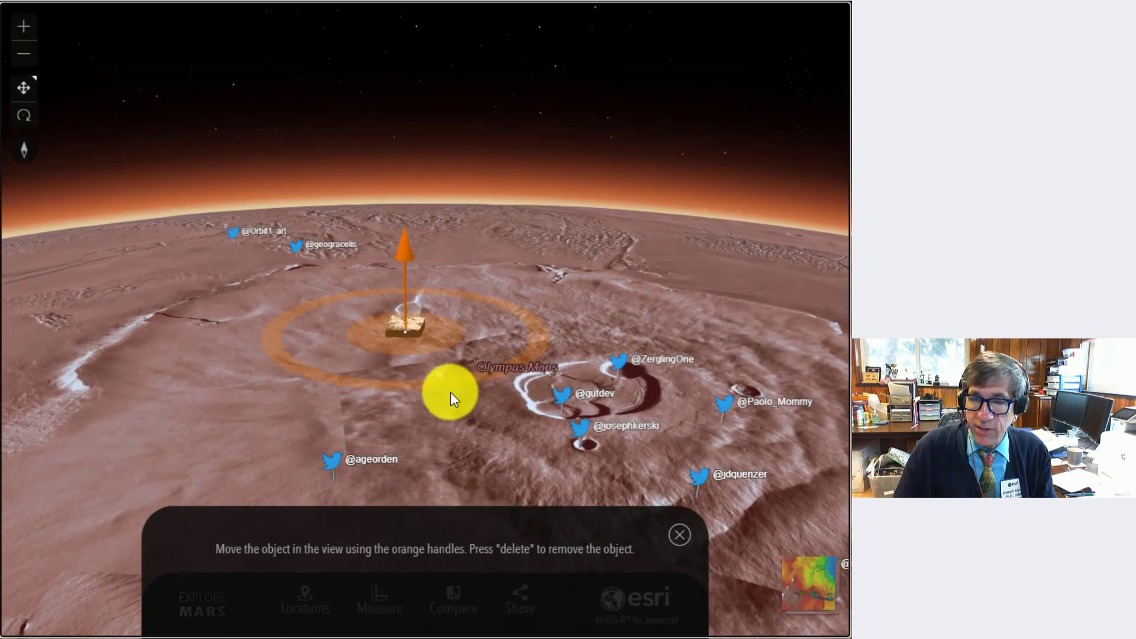
{"action": "mouse_move", "coordinate": [452, 394]}
{"action": "left_mouse_down"}
{"action": "mouse_move", "coordinate": [557, 478]}
{"action": "mouse_move", "coordinate": [544, 459]}
{"action": "mouse_move", "coordinate": [594, 516]}
{"action": "left_mouse_up"}
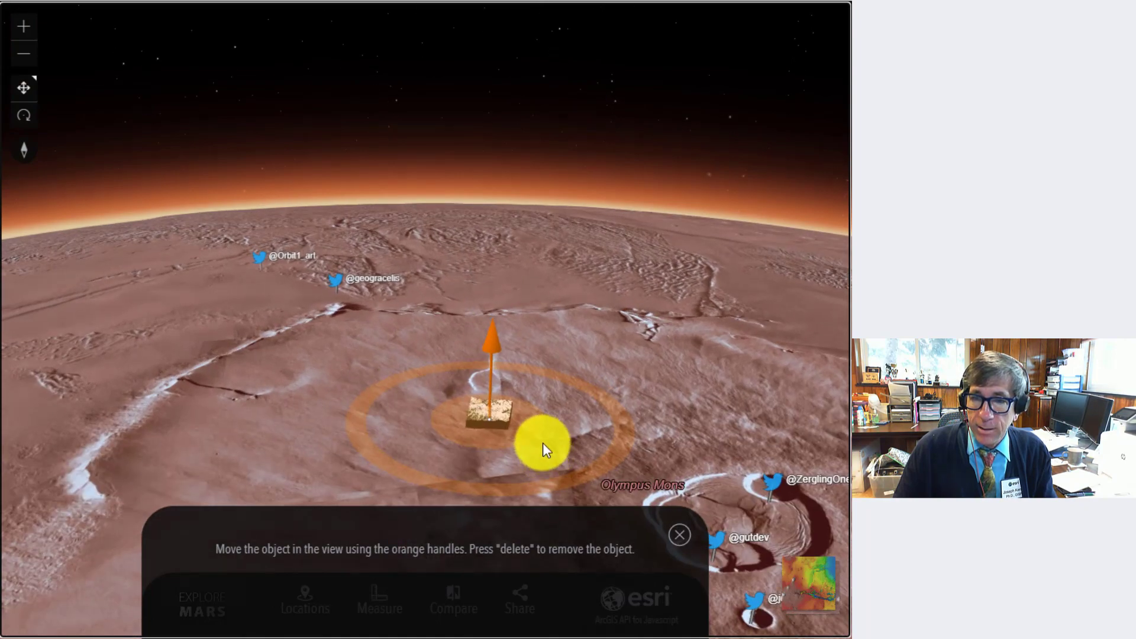
{"action": "left_click_drag", "start_coordinate": [542, 443], "coordinate": [486, 399]}
{"action": "scroll", "coordinate": [470, 381], "scroll_direction": "up", "scroll_amount": 5}
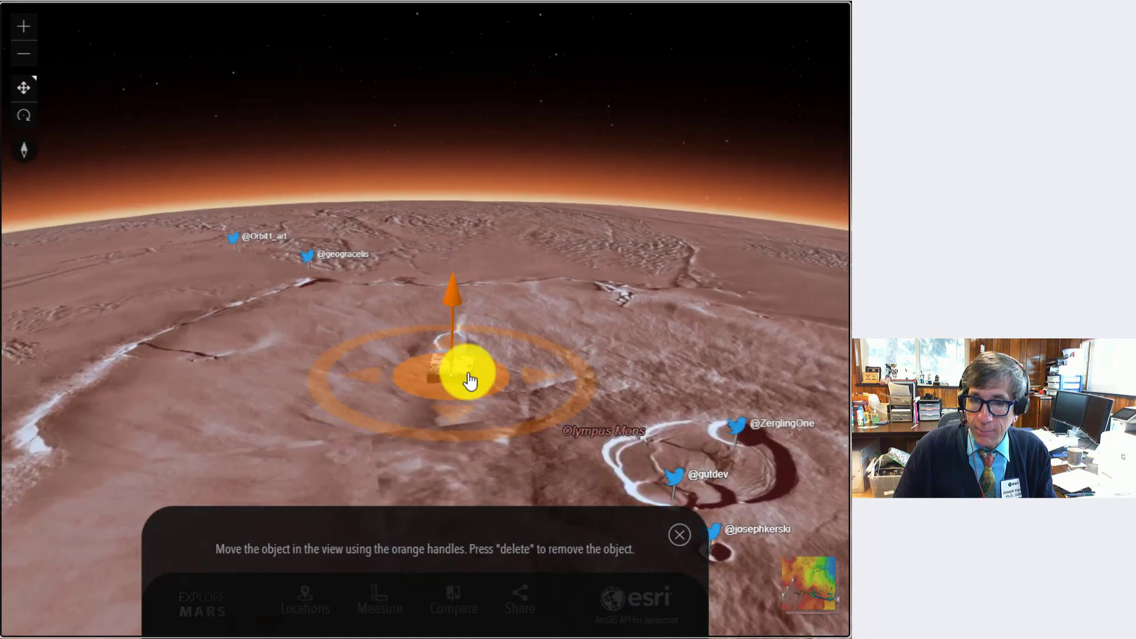
{"action": "scroll", "coordinate": [712, 454], "scroll_direction": "down", "scroll_amount": 5}
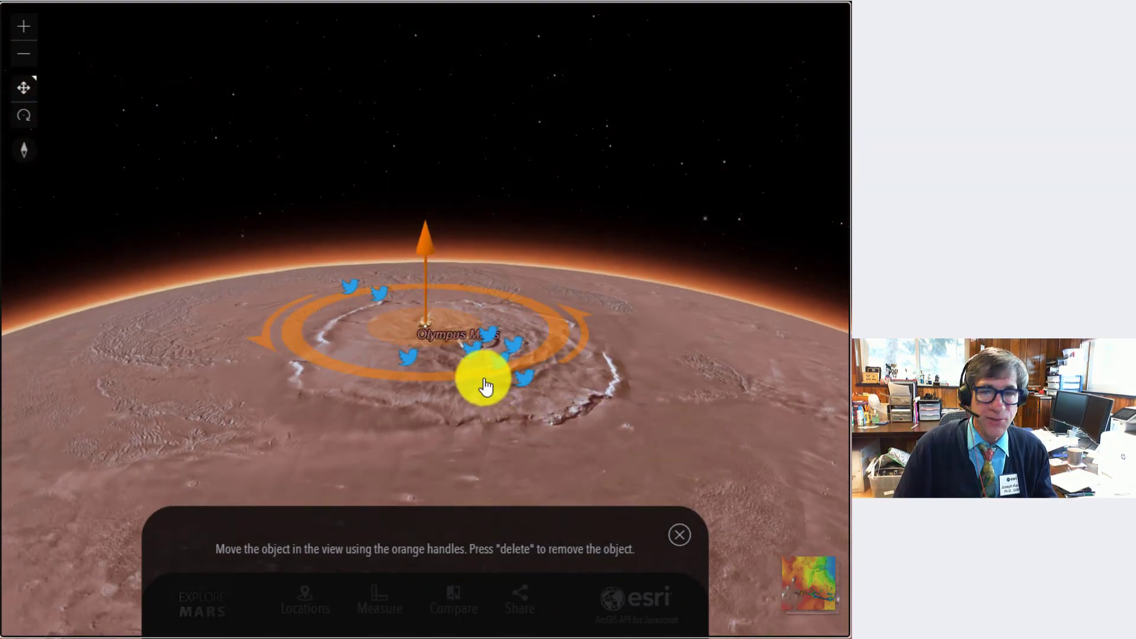
{"action": "left_click", "coordinate": [678, 537]}
Add the Grand Canyon 3D model at Olympus Mons.
{"action": "left_click", "coordinate": [456, 600]}
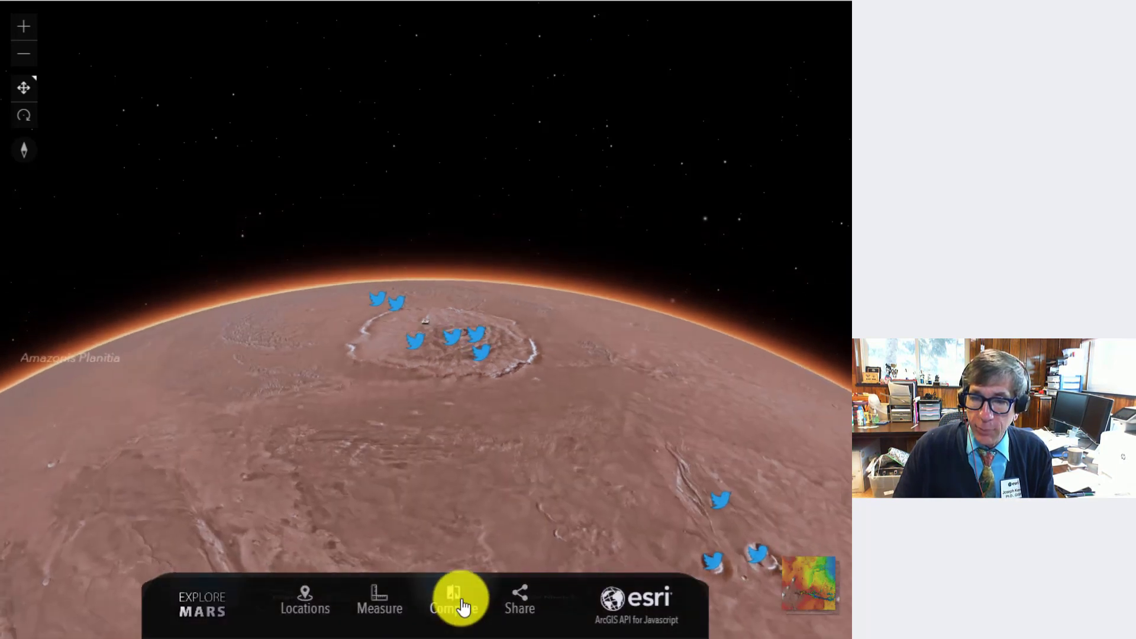
{"action": "left_click", "coordinate": [545, 534]}
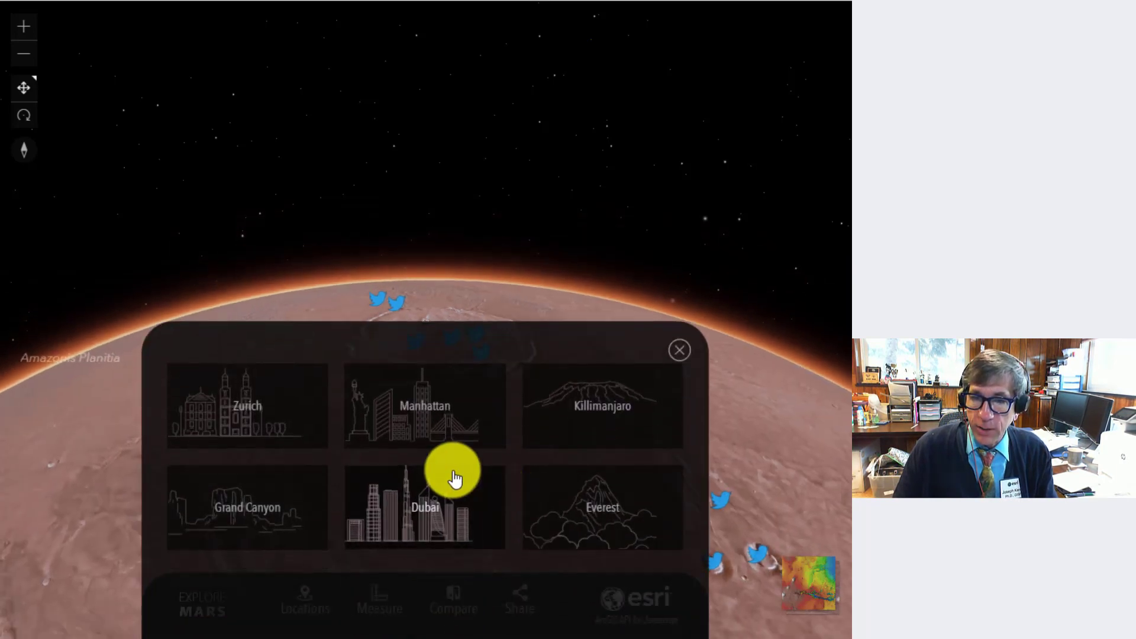
{"action": "left_click", "coordinate": [266, 515]}
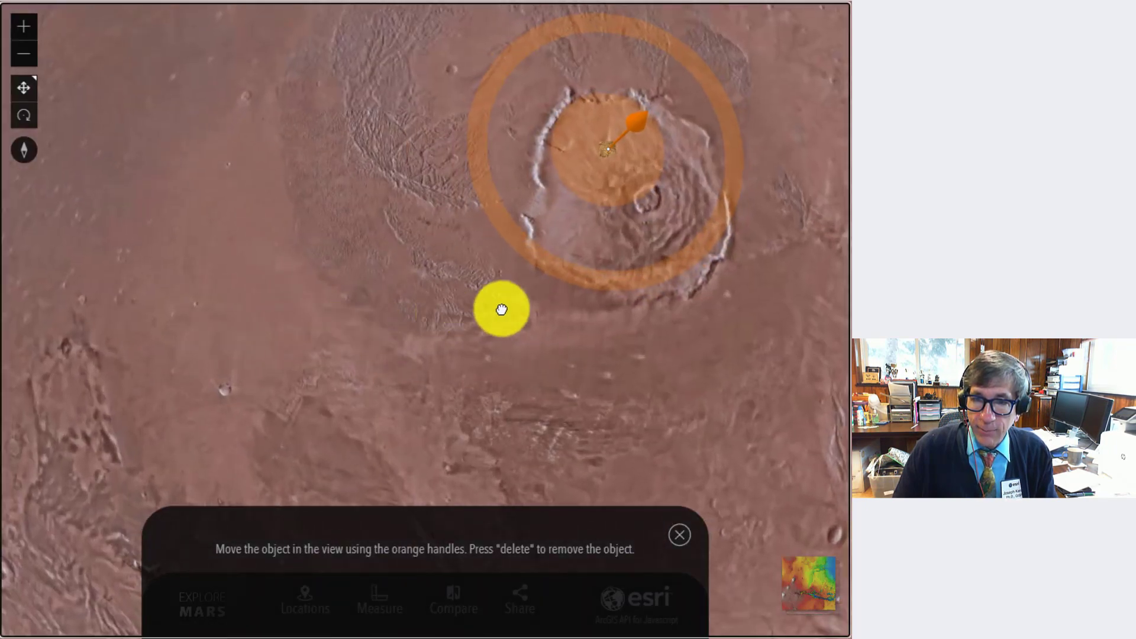
Examine the terrain around the globe, from the Perseverance side past the Curiosity and Spirit landing sites.
{"action": "left_click_drag", "start_coordinate": [501, 309], "coordinate": [503, 303]}
{"action": "scroll", "coordinate": [503, 303], "scroll_direction": "down", "scroll_amount": 5}
{"action": "left_click_drag", "start_coordinate": [334, 367], "coordinate": [598, 325]}
{"action": "left_click_drag", "start_coordinate": [402, 357], "coordinate": [479, 329]}
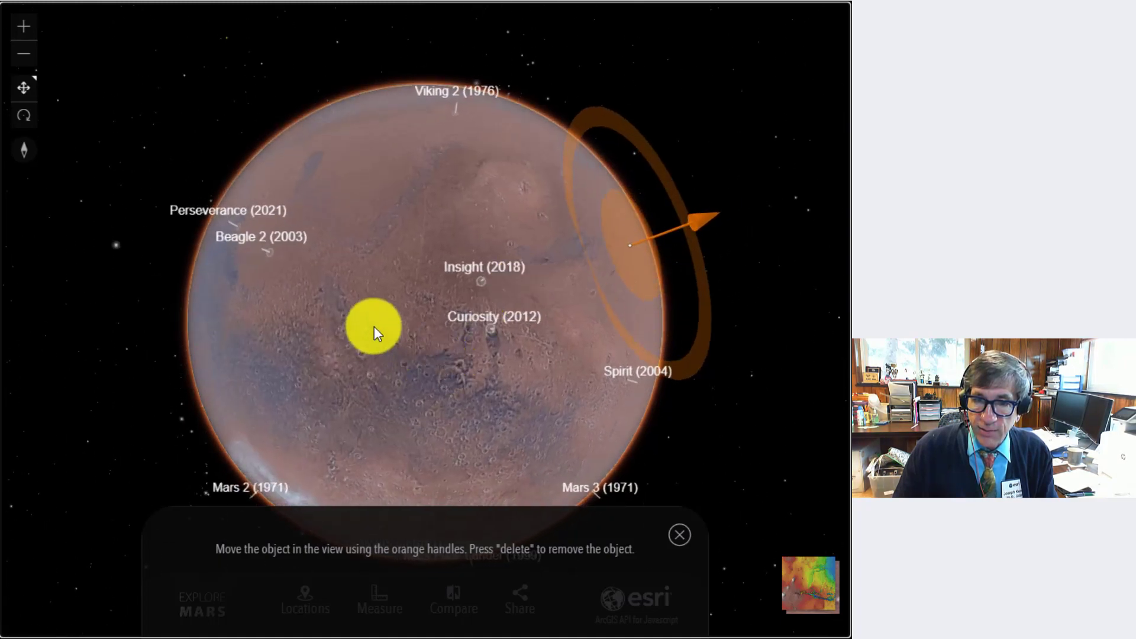
{"action": "mouse_move", "coordinate": [374, 326]}
{"action": "left_mouse_down"}
{"action": "mouse_move", "coordinate": [401, 342]}
{"action": "mouse_move", "coordinate": [469, 302]}
{"action": "mouse_move", "coordinate": [441, 256]}
{"action": "mouse_move", "coordinate": [378, 331]}
{"action": "left_mouse_up"}
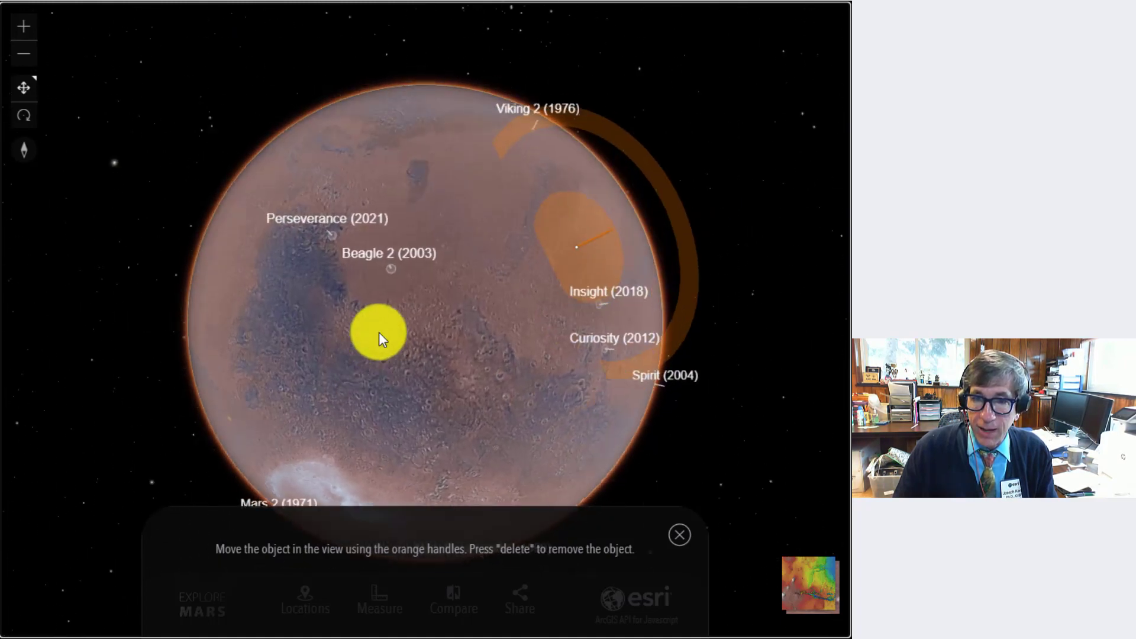
{"action": "left_click_drag", "start_coordinate": [479, 343], "coordinate": [340, 329]}
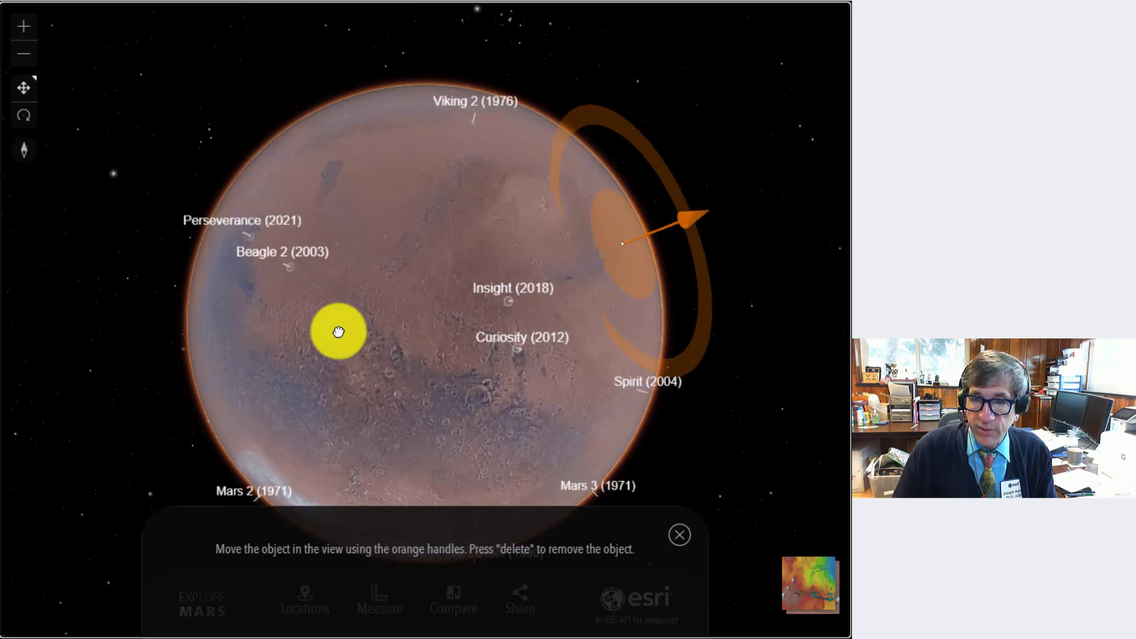
{"action": "scroll", "coordinate": [502, 336], "scroll_direction": "up", "scroll_amount": 4}
{"action": "left_click_drag", "start_coordinate": [503, 336], "coordinate": [406, 186]}
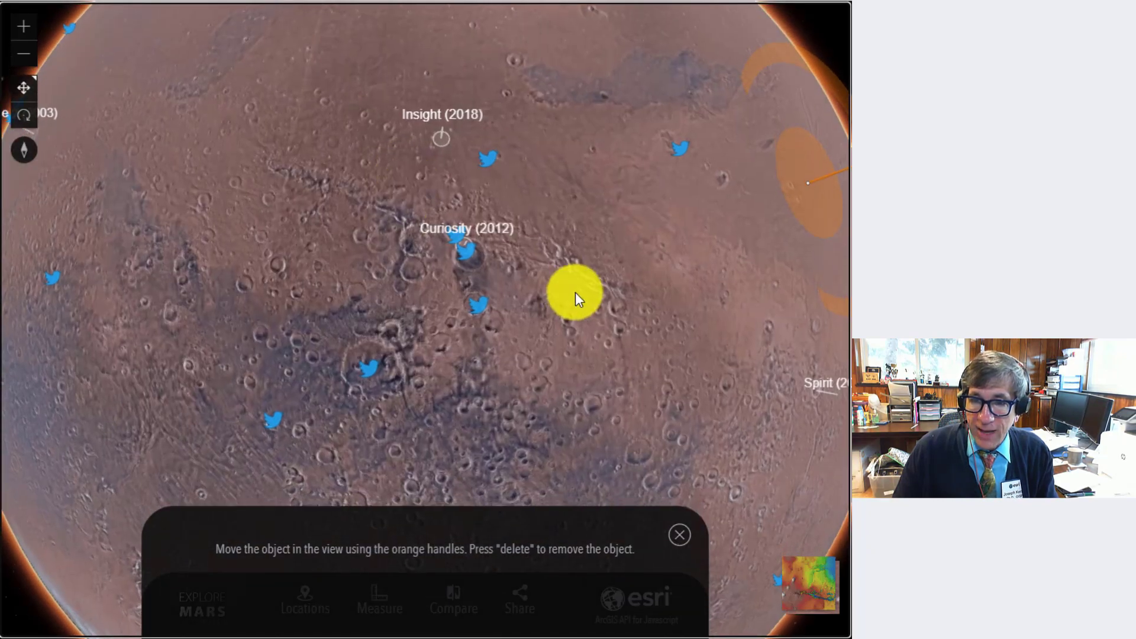
{"action": "left_click_drag", "start_coordinate": [575, 292], "coordinate": [452, 274]}
{"action": "scroll", "coordinate": [288, 207], "scroll_direction": "up", "scroll_amount": 3}
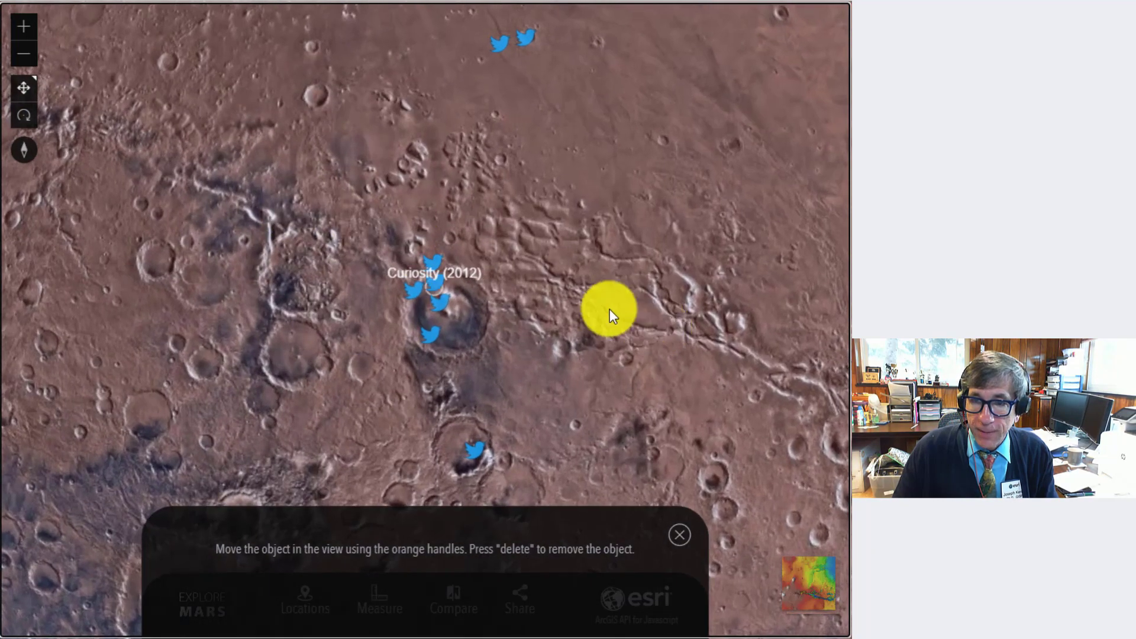
{"action": "left_click_drag", "start_coordinate": [603, 310], "coordinate": [219, 196]}
{"action": "left_click_drag", "start_coordinate": [559, 265], "coordinate": [266, 190]}
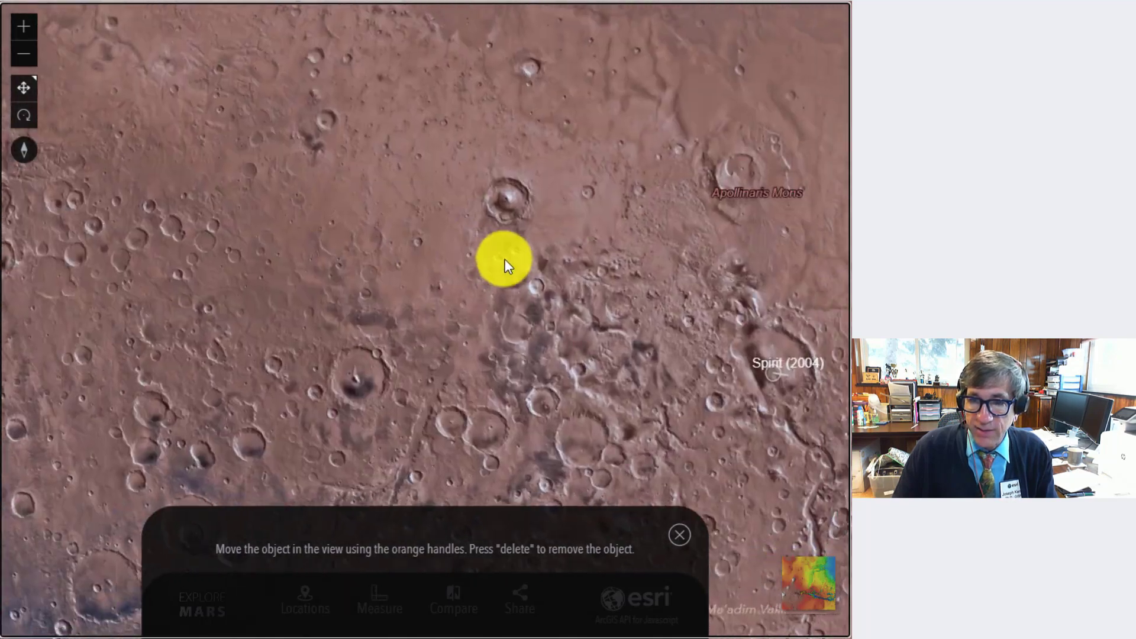
{"action": "left_click_drag", "start_coordinate": [583, 280], "coordinate": [261, 193]}
{"action": "left_click_drag", "start_coordinate": [494, 249], "coordinate": [369, 218]}
{"action": "scroll", "coordinate": [489, 264], "scroll_direction": "down", "scroll_amount": 10}
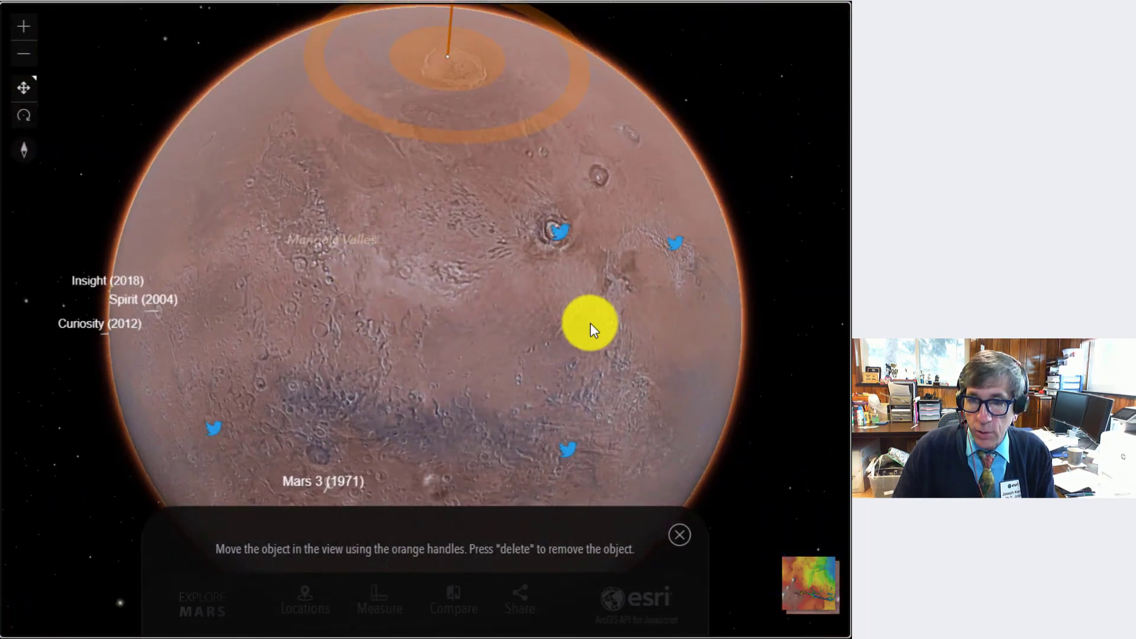
Add the Grand Canyon 3D model in the Valles Marineris canyon system for a size comparison.
{"action": "left_click_drag", "start_coordinate": [591, 321], "coordinate": [302, 272]}
{"action": "scroll", "coordinate": [434, 232], "scroll_direction": "up", "scroll_amount": 5}
{"action": "scroll", "coordinate": [370, 274], "scroll_direction": "up", "scroll_amount": 3}
{"action": "left_click_drag", "start_coordinate": [371, 274], "coordinate": [552, 343]}
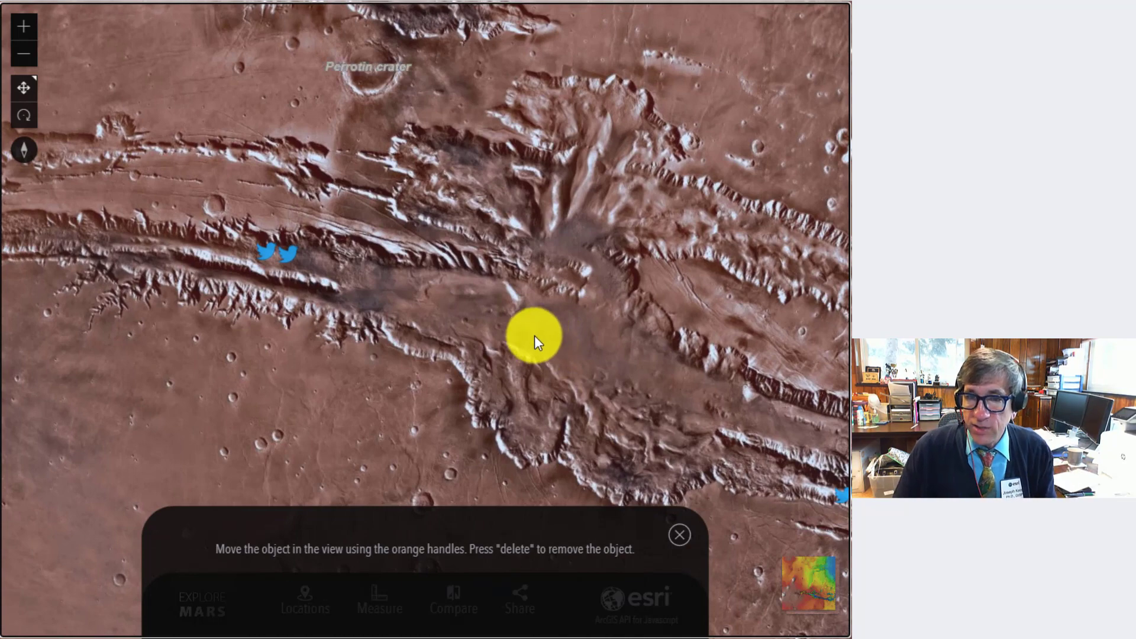
{"action": "scroll", "coordinate": [331, 300], "scroll_direction": "up", "scroll_amount": 2}
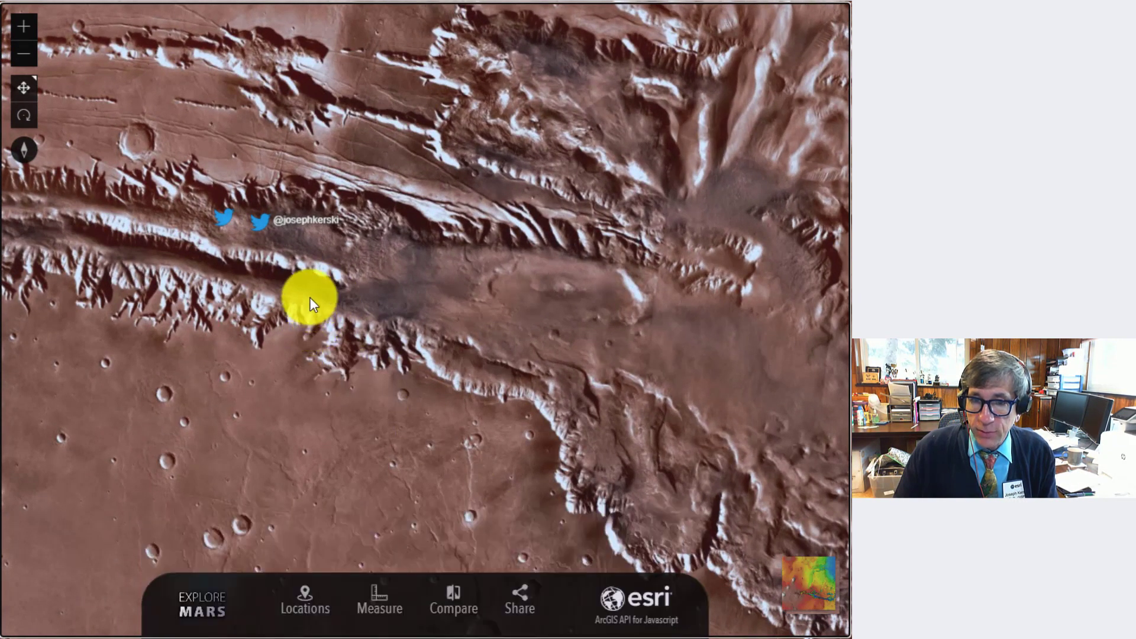
{"action": "left_click", "coordinate": [466, 604]}
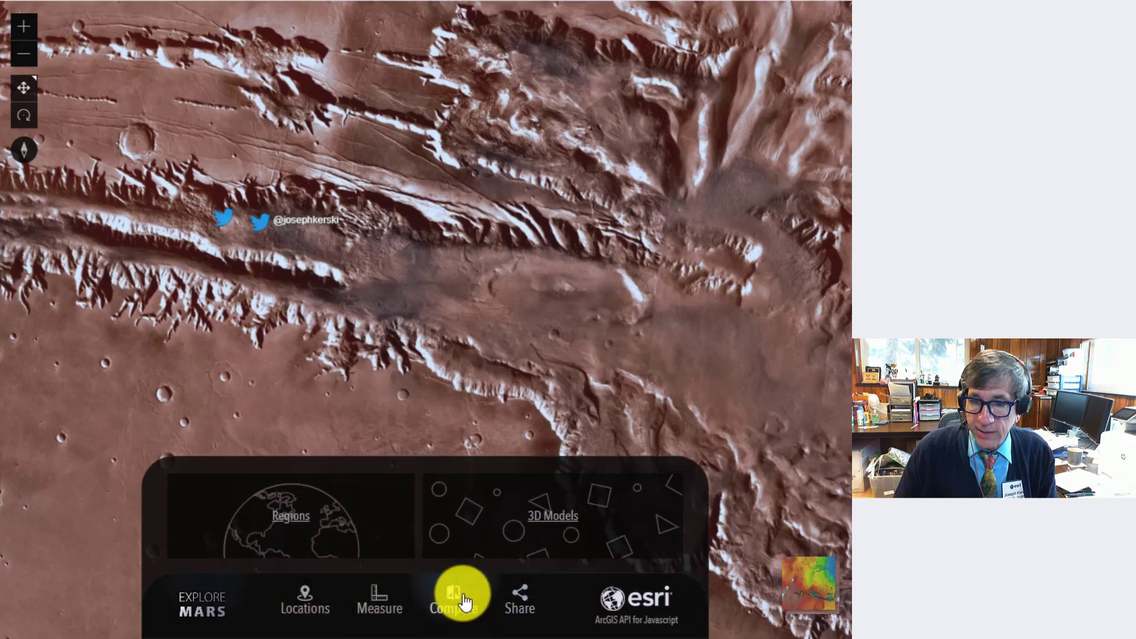
{"action": "left_click", "coordinate": [342, 530]}
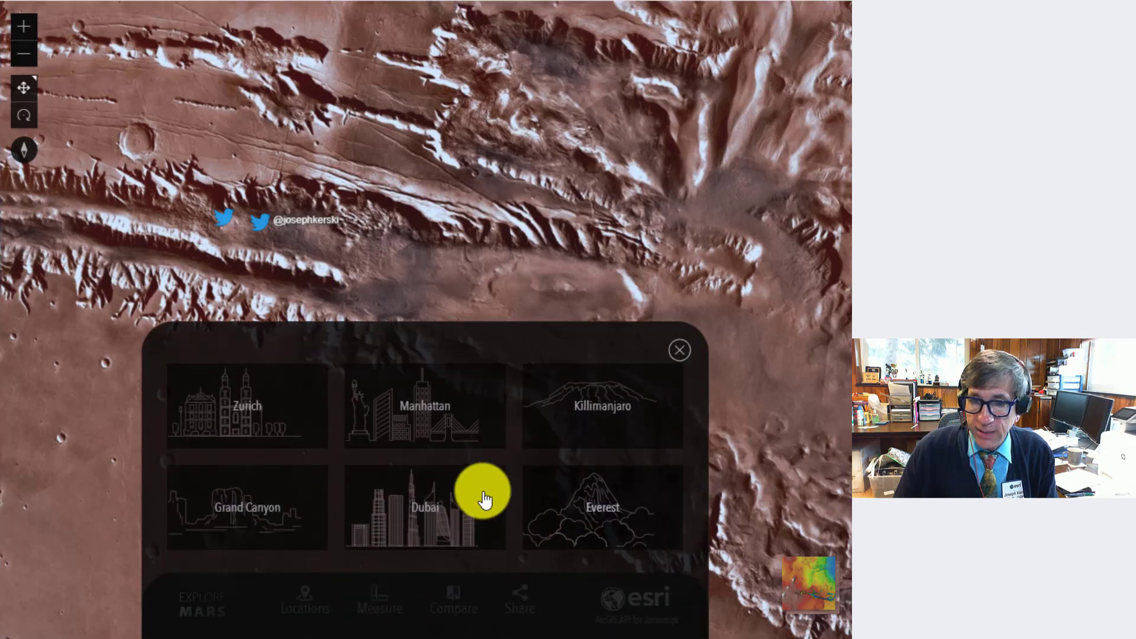
{"action": "left_click", "coordinate": [270, 518]}
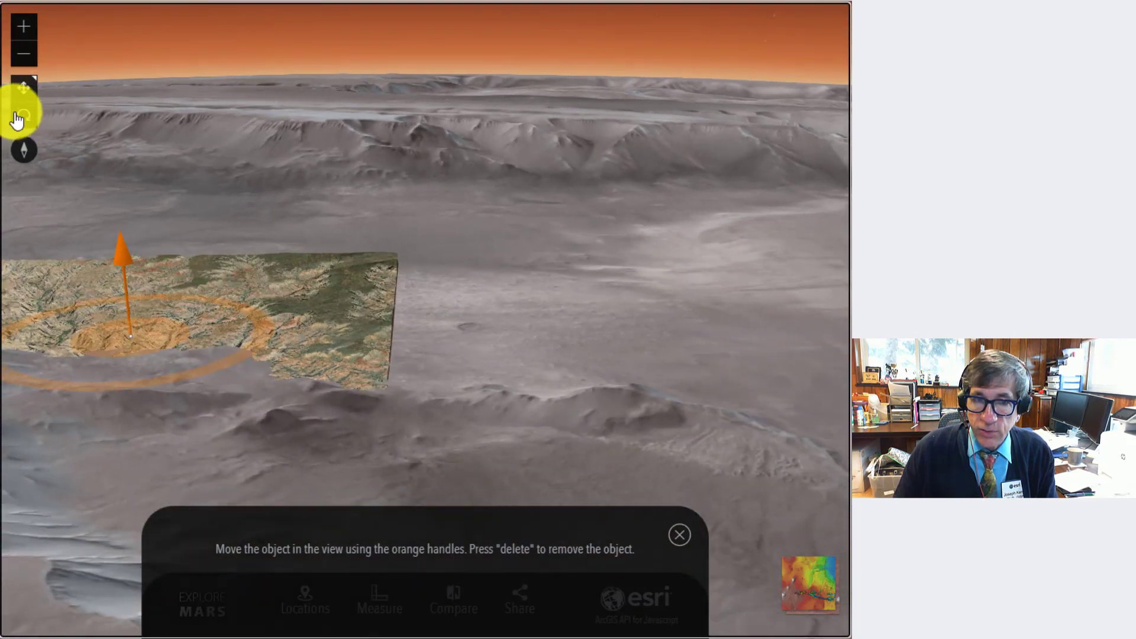
Tilt the view to look along Valles Marineris and move the Grand Canyon model into the narrow side trough.
{"action": "left_click", "coordinate": [16, 121]}
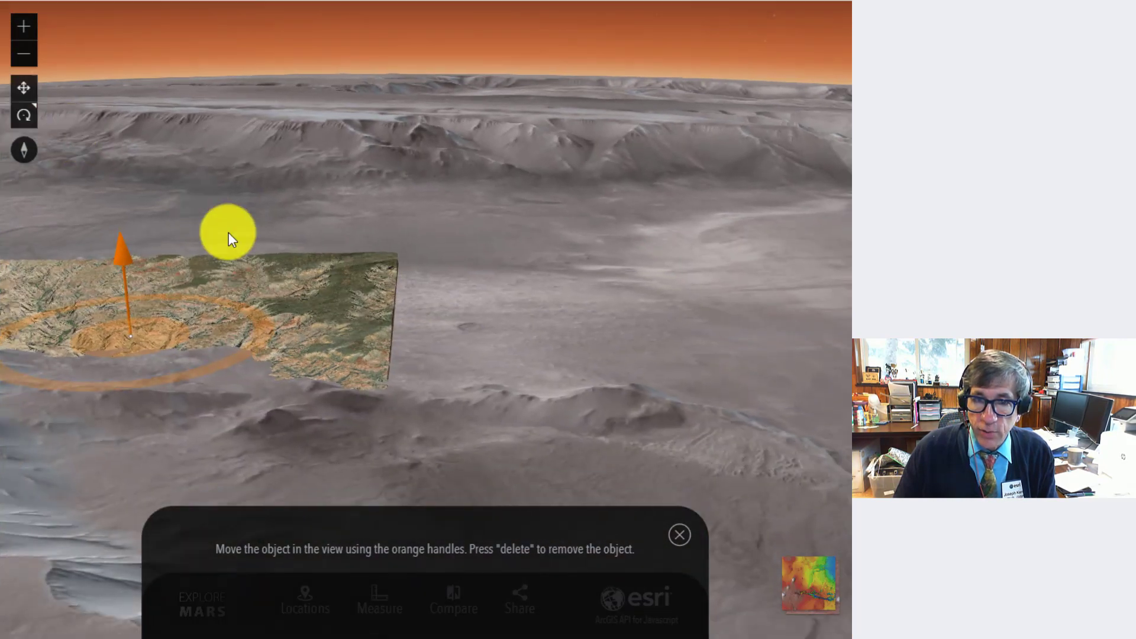
{"action": "left_click_drag", "start_coordinate": [229, 236], "coordinate": [350, 431]}
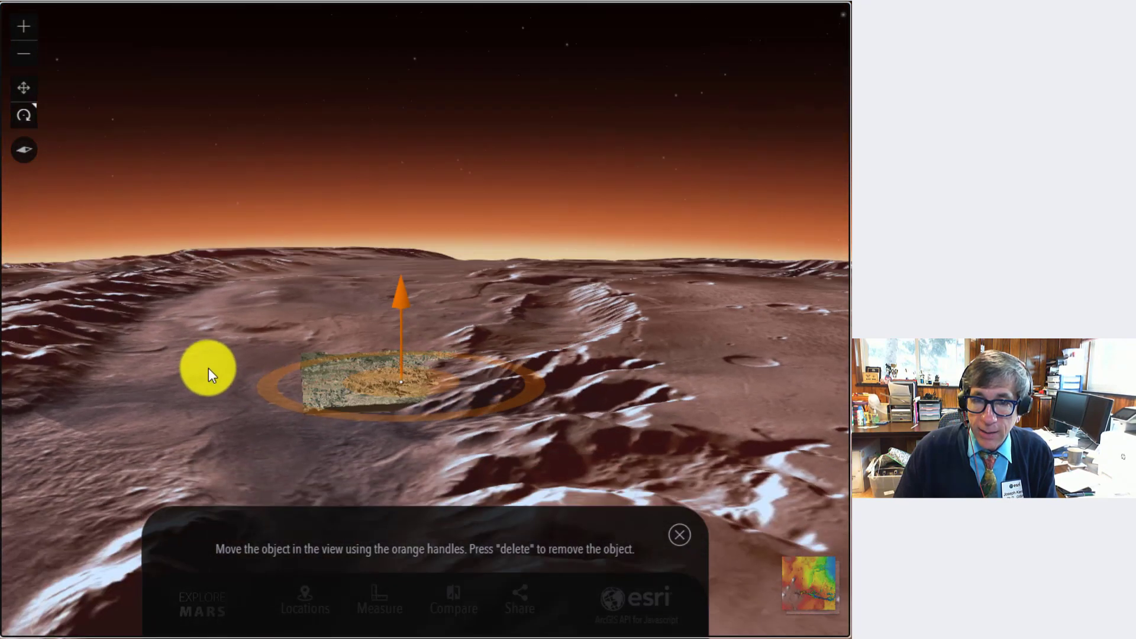
{"action": "left_click_drag", "start_coordinate": [208, 368], "coordinate": [217, 391]}
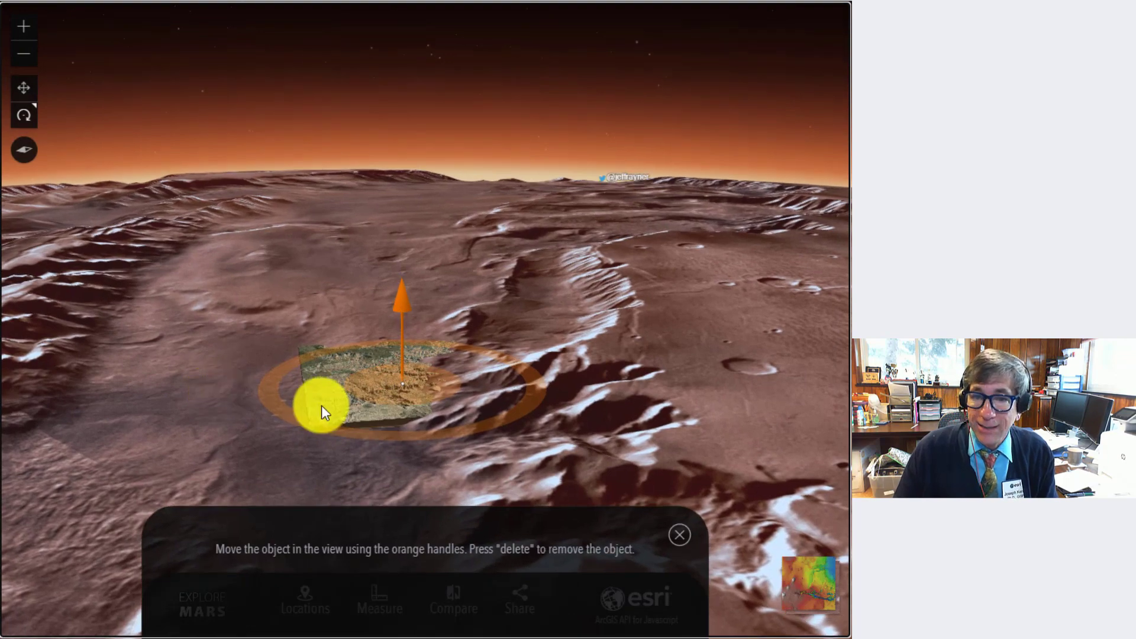
{"action": "scroll", "coordinate": [322, 406], "scroll_direction": "down", "scroll_amount": 3}
{"action": "scroll", "coordinate": [423, 406], "scroll_direction": "up", "scroll_amount": 3}
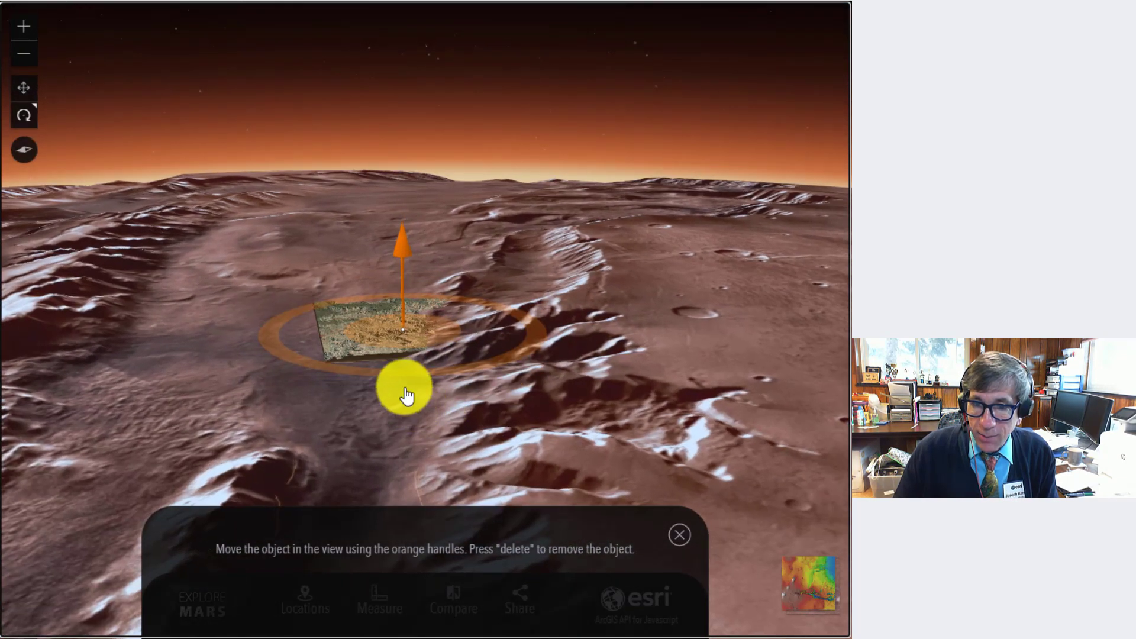
{"action": "scroll", "coordinate": [402, 390], "scroll_direction": "down", "scroll_amount": 3}
{"action": "left_click_drag", "start_coordinate": [408, 355], "coordinate": [384, 467]}
{"action": "scroll", "coordinate": [441, 405], "scroll_direction": "up", "scroll_amount": 3}
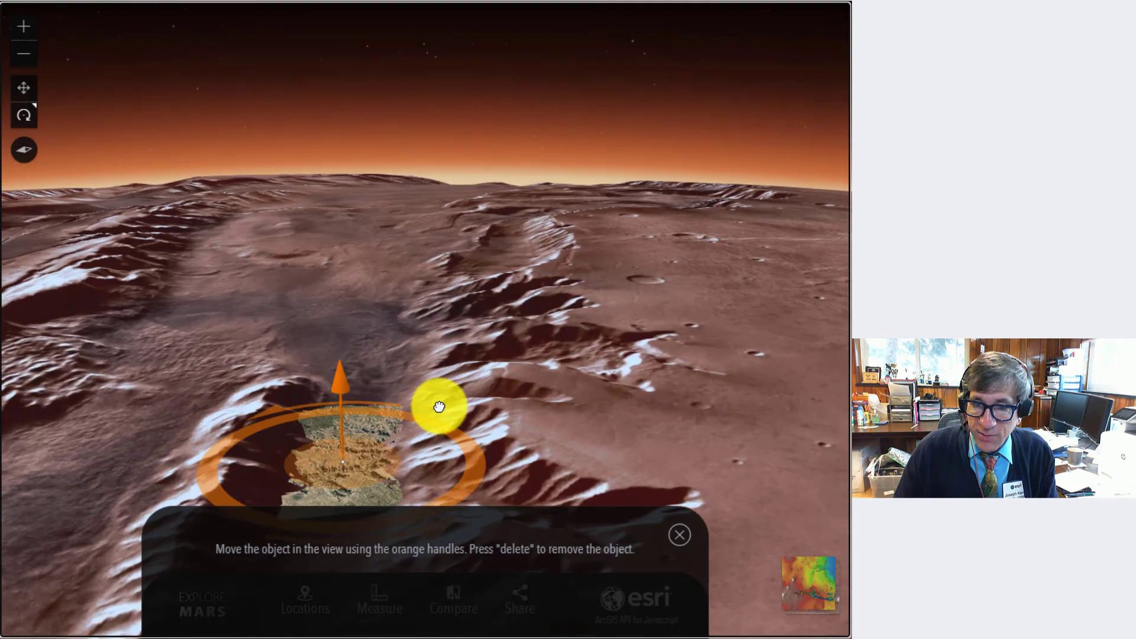
Compare the Grand Canyon model's size with the Valles Marineris walls from several angles, from afar and close up.
{"action": "left_click_drag", "start_coordinate": [438, 405], "coordinate": [485, 311]}
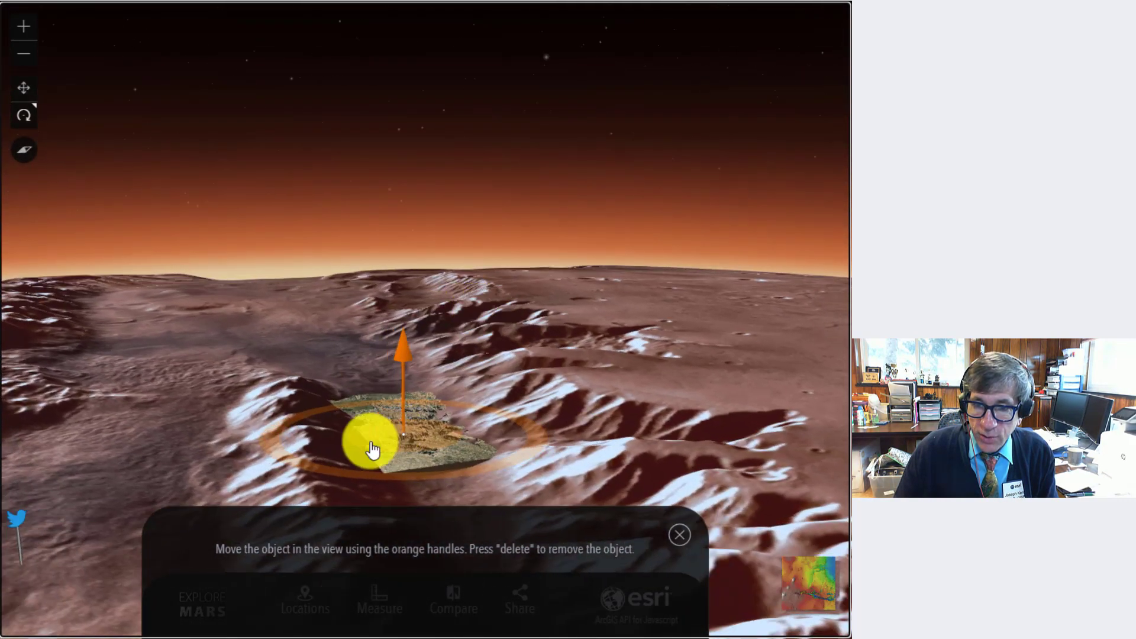
{"action": "mouse_move", "coordinate": [207, 434]}
{"action": "left_mouse_down"}
{"action": "mouse_move", "coordinate": [251, 411]}
{"action": "mouse_move", "coordinate": [219, 452]}
{"action": "left_mouse_up"}
{"action": "left_click_drag", "start_coordinate": [546, 472], "coordinate": [122, 414]}
{"action": "left_click_drag", "start_coordinate": [476, 422], "coordinate": [393, 380]}
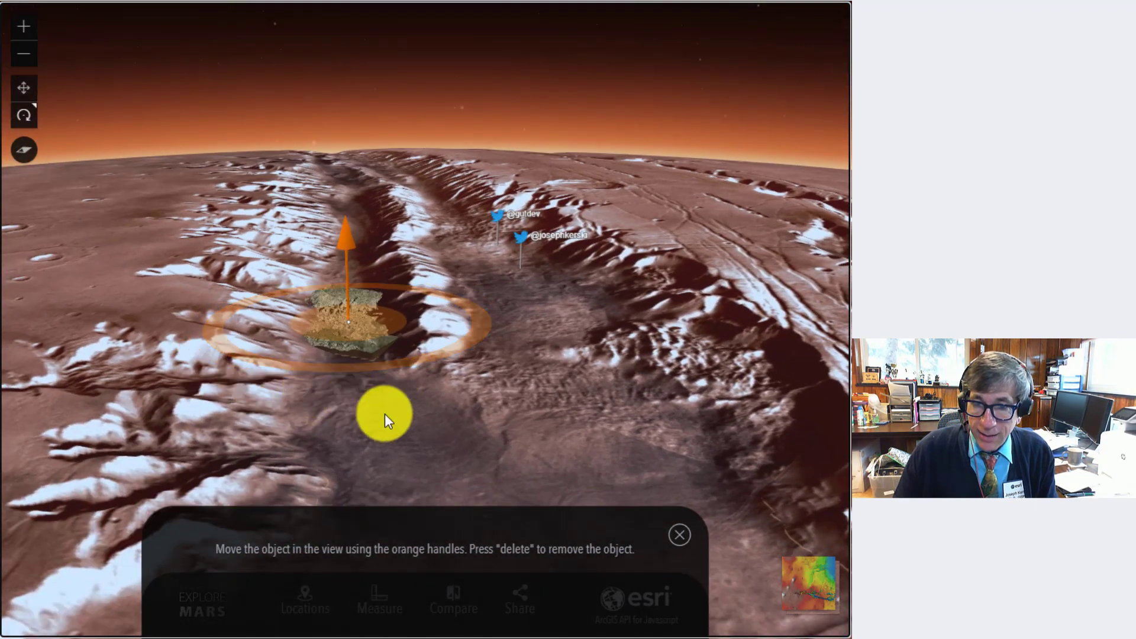
{"action": "scroll", "coordinate": [384, 413], "scroll_direction": "up", "scroll_amount": 3}
{"action": "left_click_drag", "start_coordinate": [358, 347], "coordinate": [333, 411]}
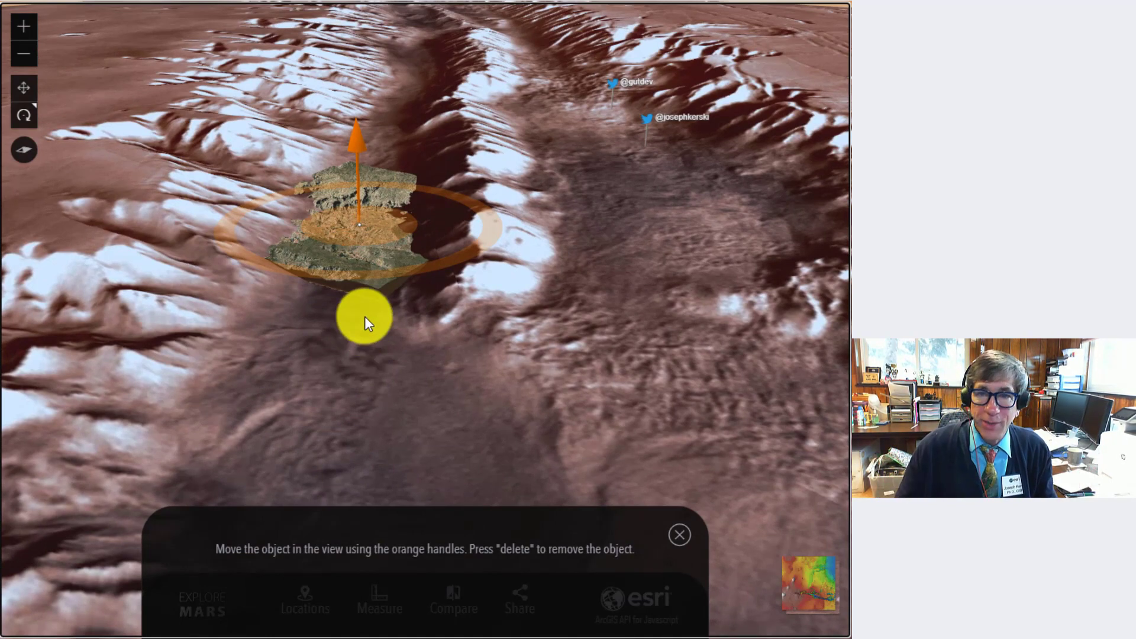
{"action": "scroll", "coordinate": [378, 308], "scroll_direction": "up", "scroll_amount": 3}
{"action": "scroll", "coordinate": [165, 251], "scroll_direction": "up", "scroll_amount": 3}
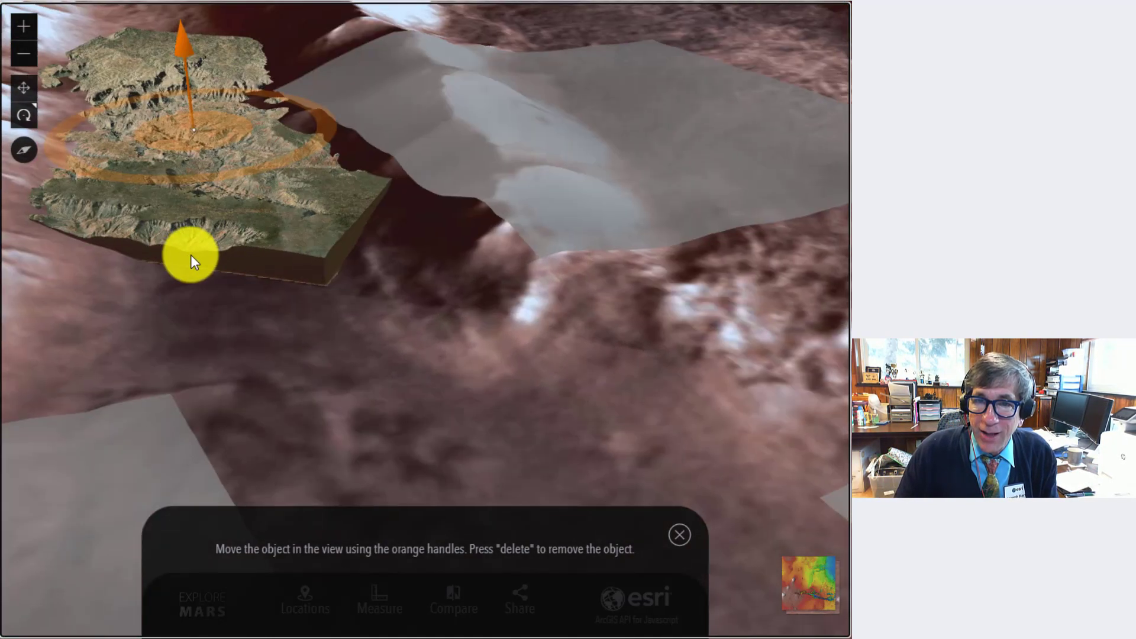
{"action": "scroll", "coordinate": [201, 276], "scroll_direction": "down", "scroll_amount": 2}
{"action": "left_click_drag", "start_coordinate": [196, 276], "coordinate": [262, 292]}
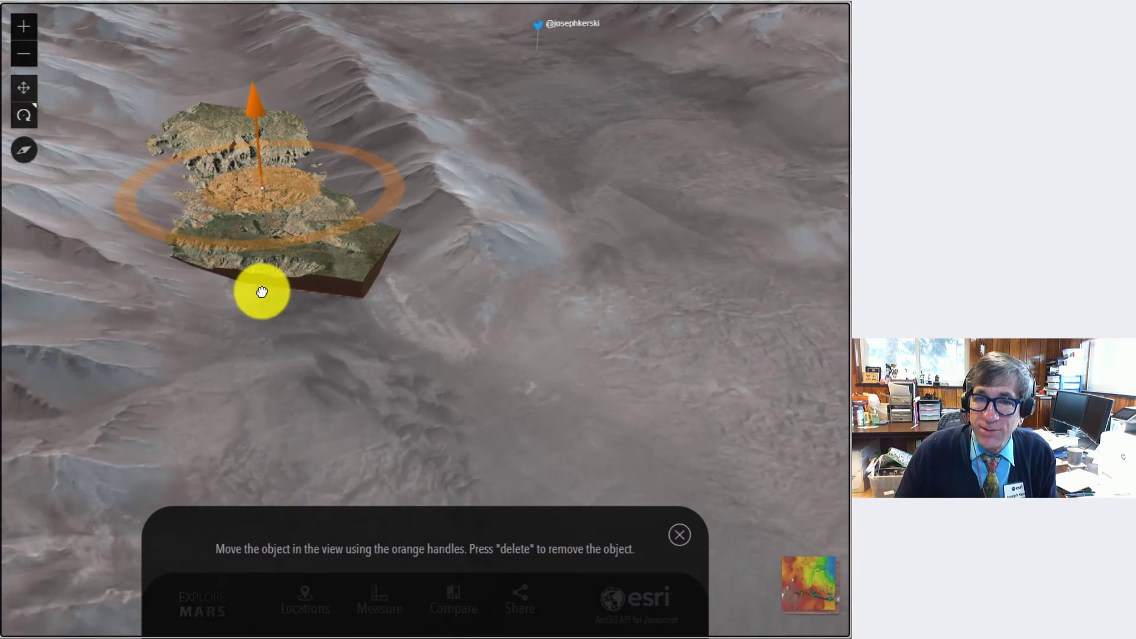
Switch to the Esri Community blog post "Explore Mars with GIS!", review its teaching activities, and return to its beginning.
{"action": "scroll", "coordinate": [262, 291], "scroll_direction": "down", "scroll_amount": 10}
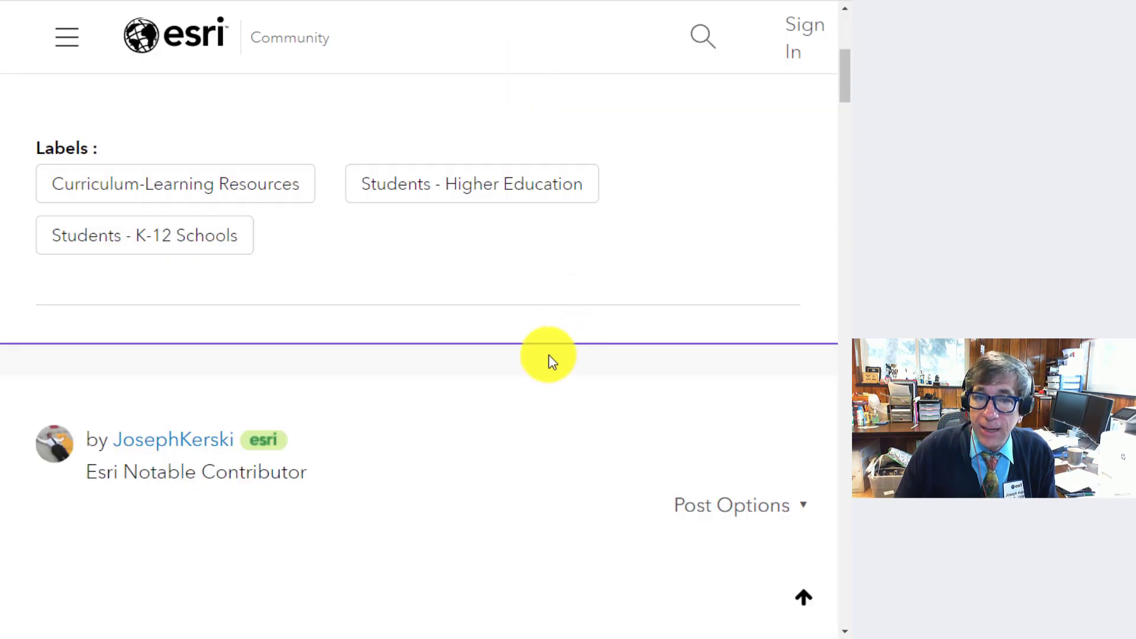
{"action": "scroll", "coordinate": [548, 354], "scroll_direction": "down", "scroll_amount": 10}
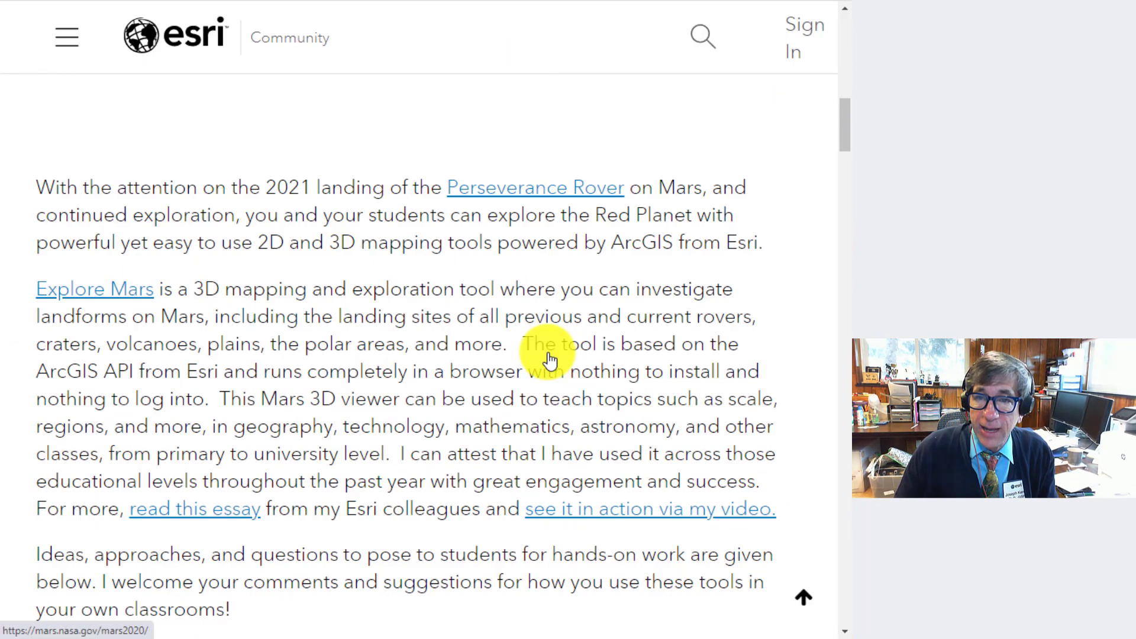
{"action": "scroll", "coordinate": [549, 354], "scroll_direction": "down", "scroll_amount": 20}
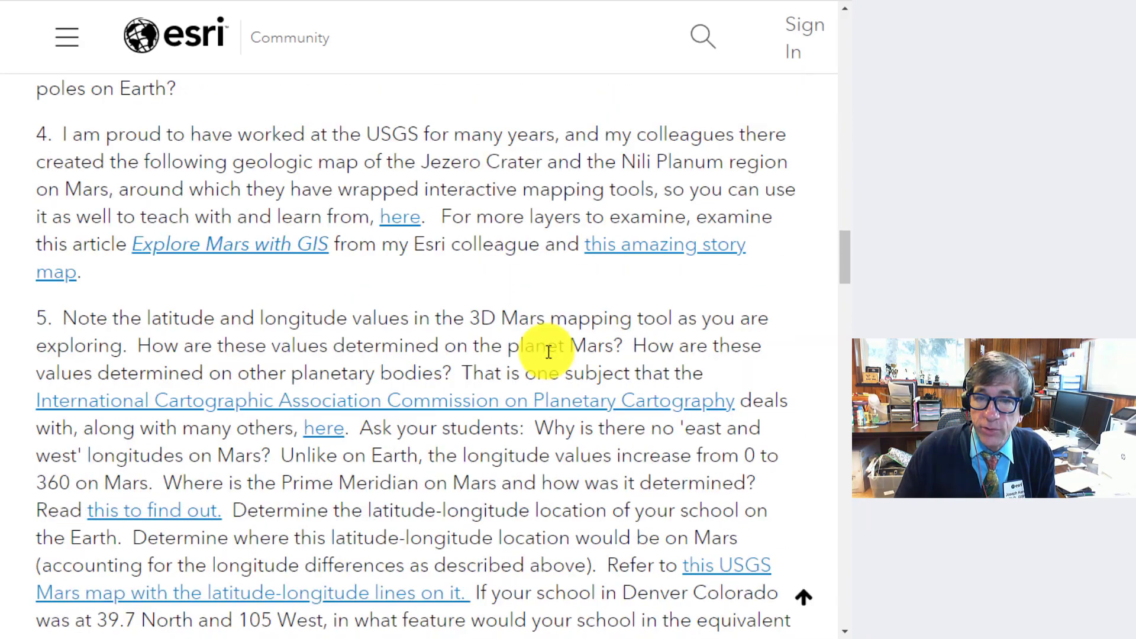
{"action": "scroll", "coordinate": [548, 351], "scroll_direction": "down", "scroll_amount": 20}
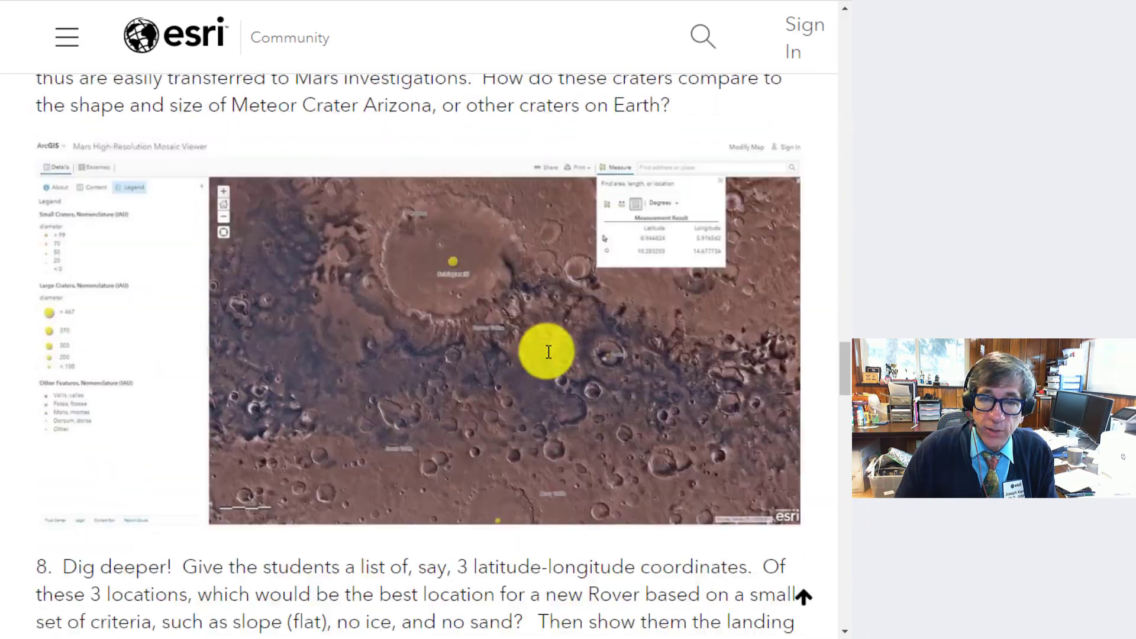
{"action": "scroll", "coordinate": [548, 352], "scroll_direction": "down", "scroll_amount": 12}
{"action": "scroll", "coordinate": [547, 353], "scroll_direction": "up", "scroll_amount": 5}
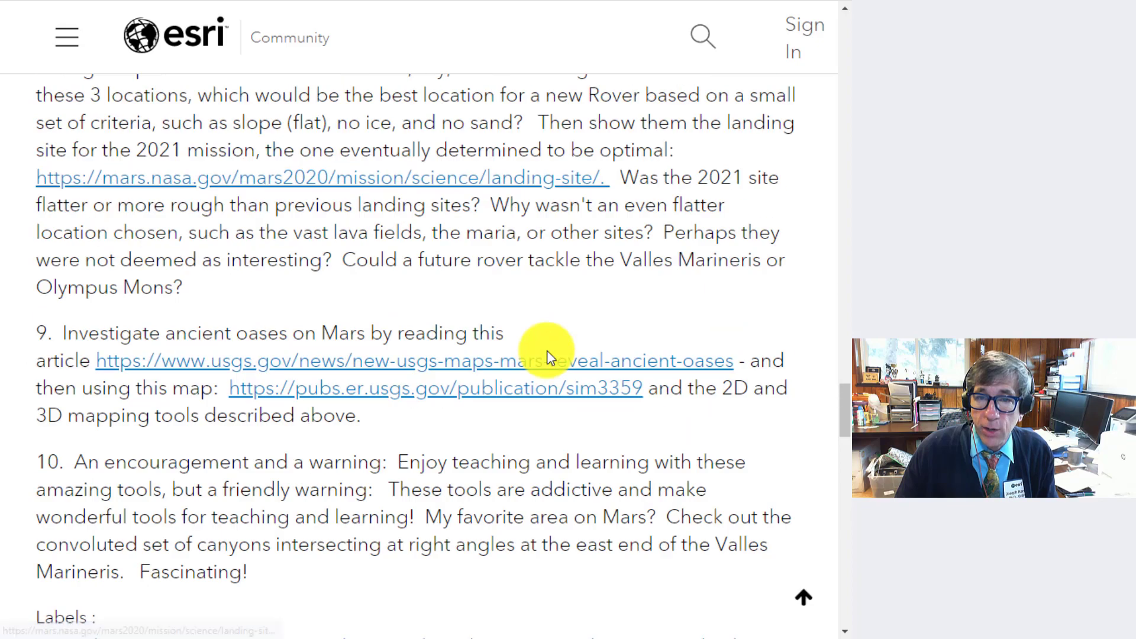
{"action": "scroll", "coordinate": [547, 350], "scroll_direction": "up", "scroll_amount": 20}
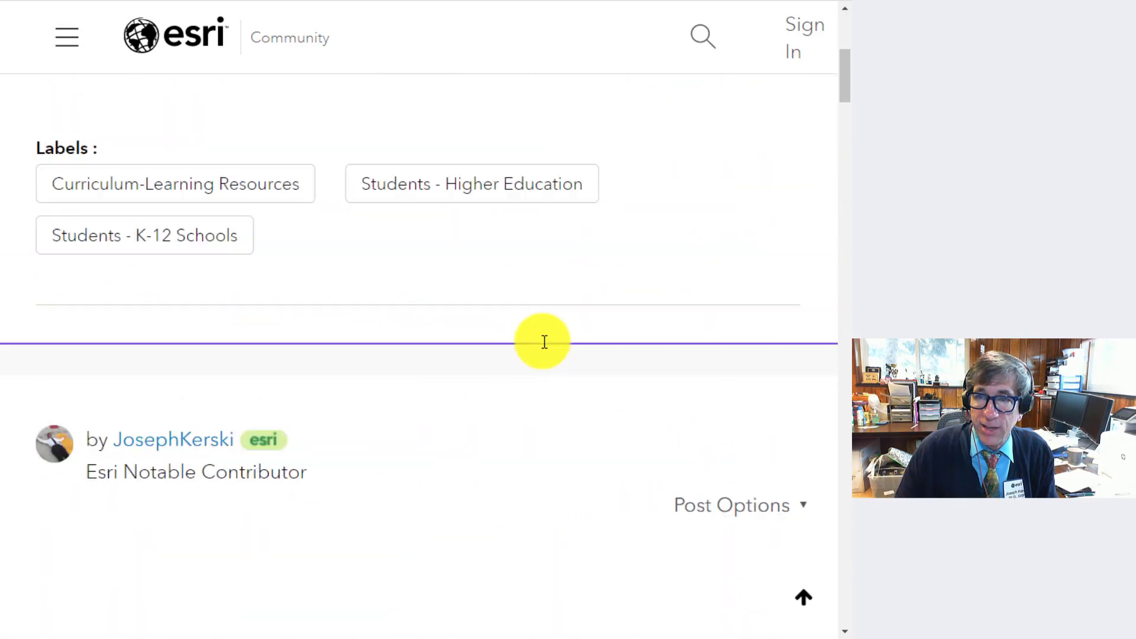
{"action": "scroll", "coordinate": [543, 342], "scroll_direction": "up", "scroll_amount": 7}
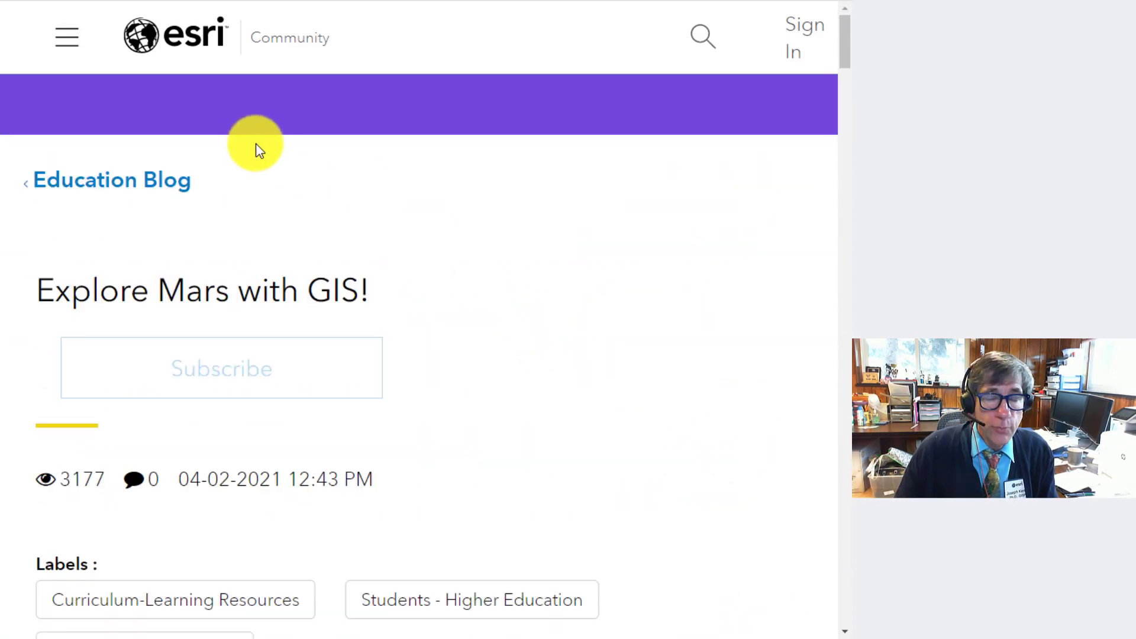
Switch to the "4 Ways to Teach about Scale with ArcGIS Online" story and review its sections, including the Scale Matters playlist.
{"action": "left_click", "coordinate": [308, 2]}
{"action": "scroll", "coordinate": [352, 320], "scroll_direction": "down", "scroll_amount": 1}
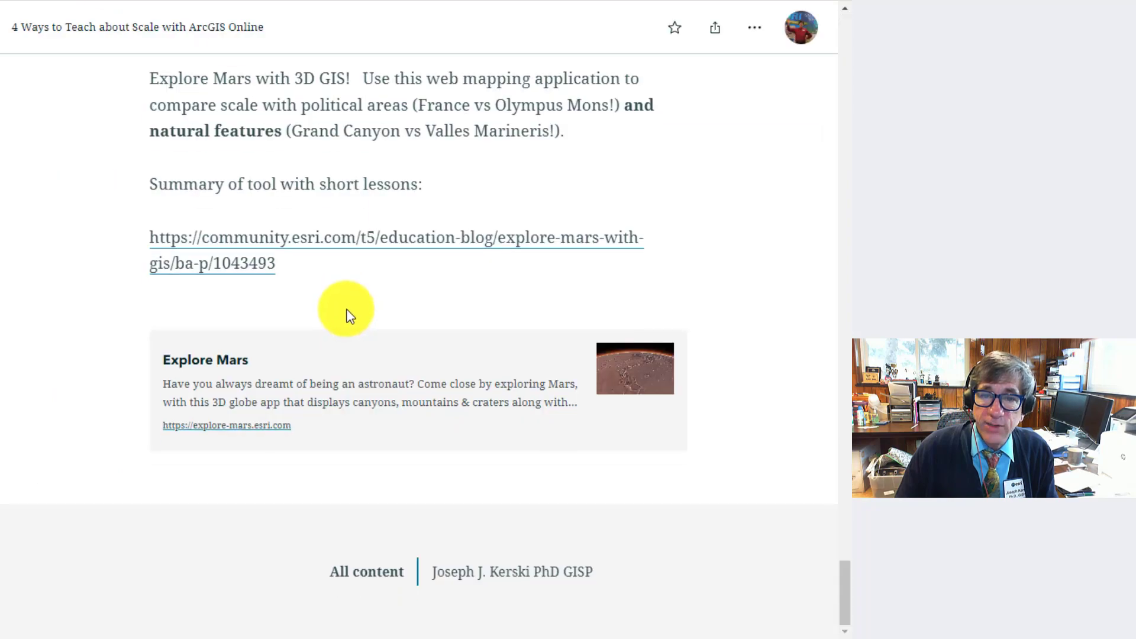
{"action": "scroll", "coordinate": [374, 328], "scroll_direction": "down", "scroll_amount": 20}
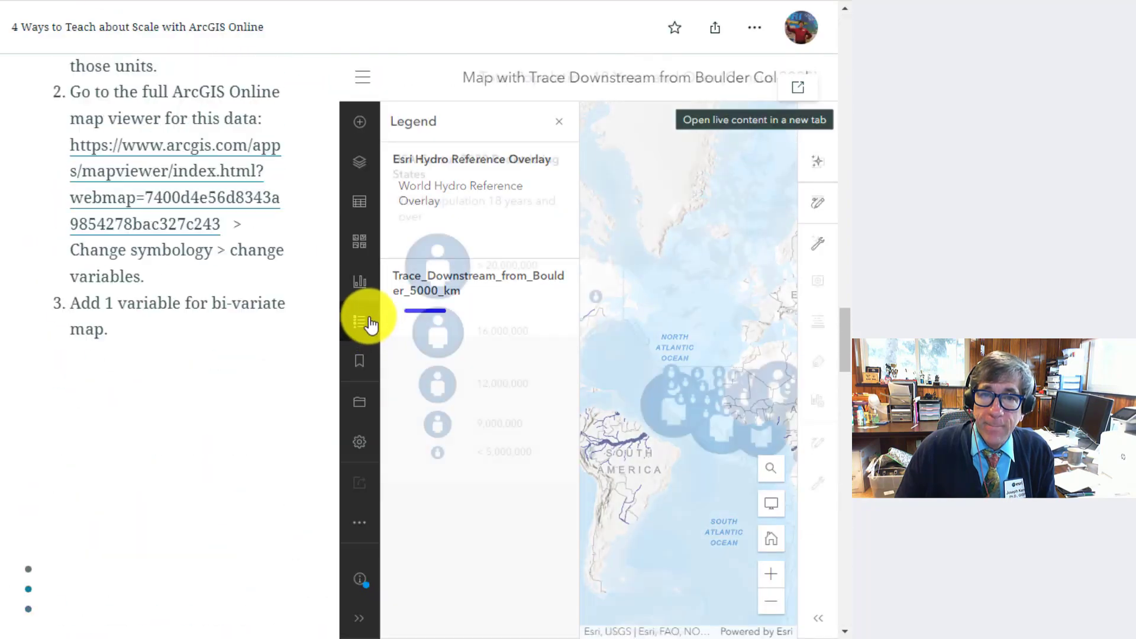
{"action": "scroll", "coordinate": [331, 280], "scroll_direction": "up", "scroll_amount": 20}
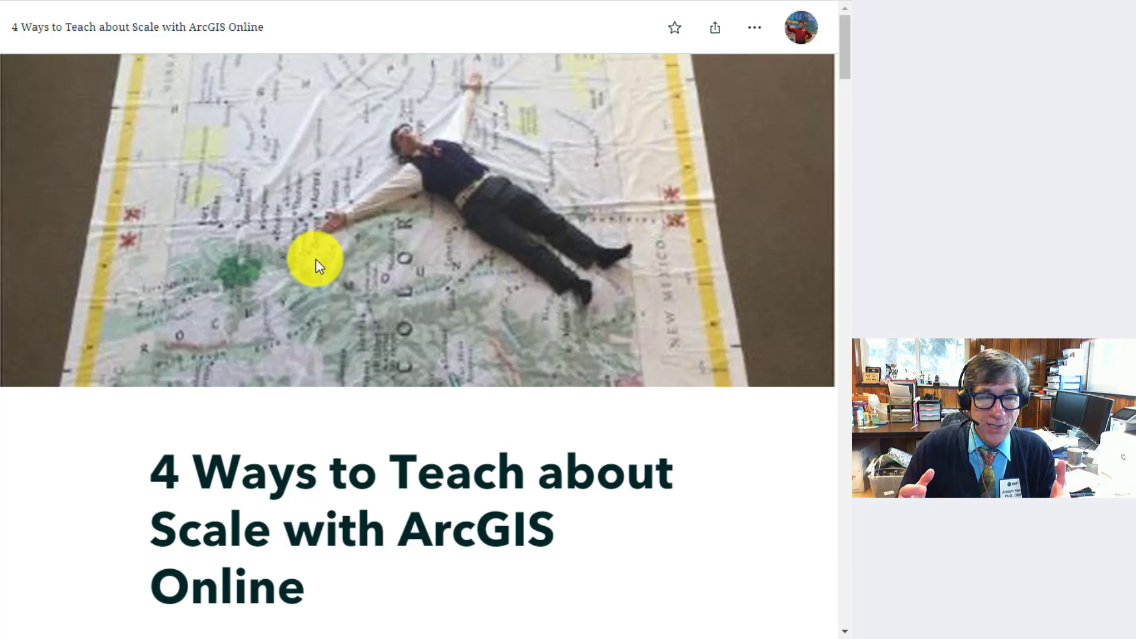
{"action": "scroll", "coordinate": [482, 323], "scroll_direction": "down", "scroll_amount": 12}
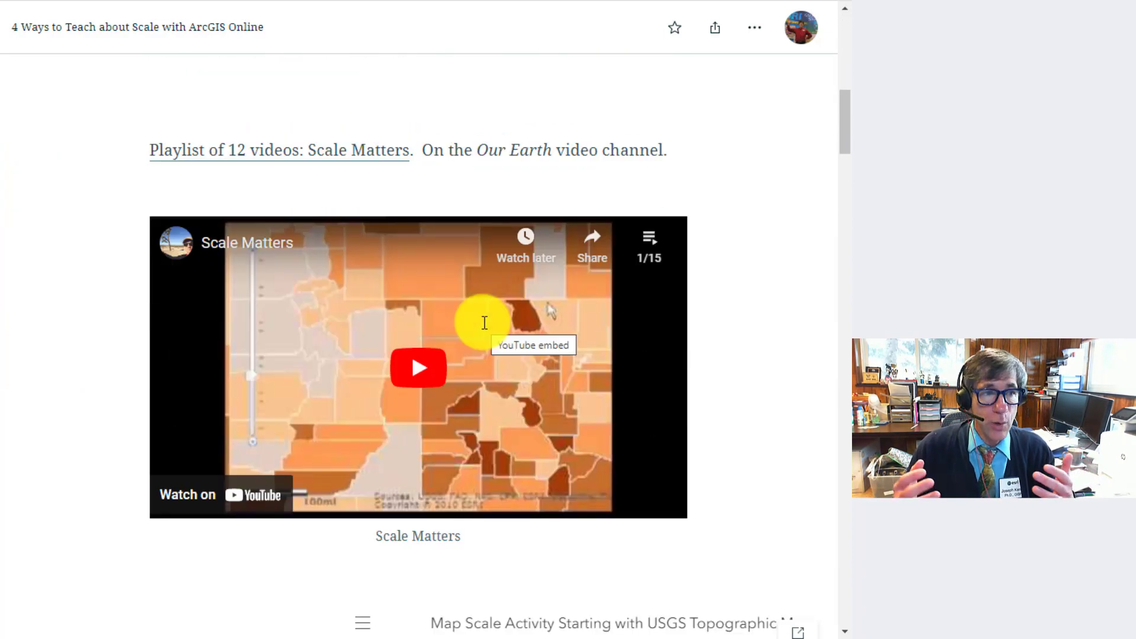
{"action": "scroll", "coordinate": [512, 195], "scroll_direction": "up", "scroll_amount": 1}
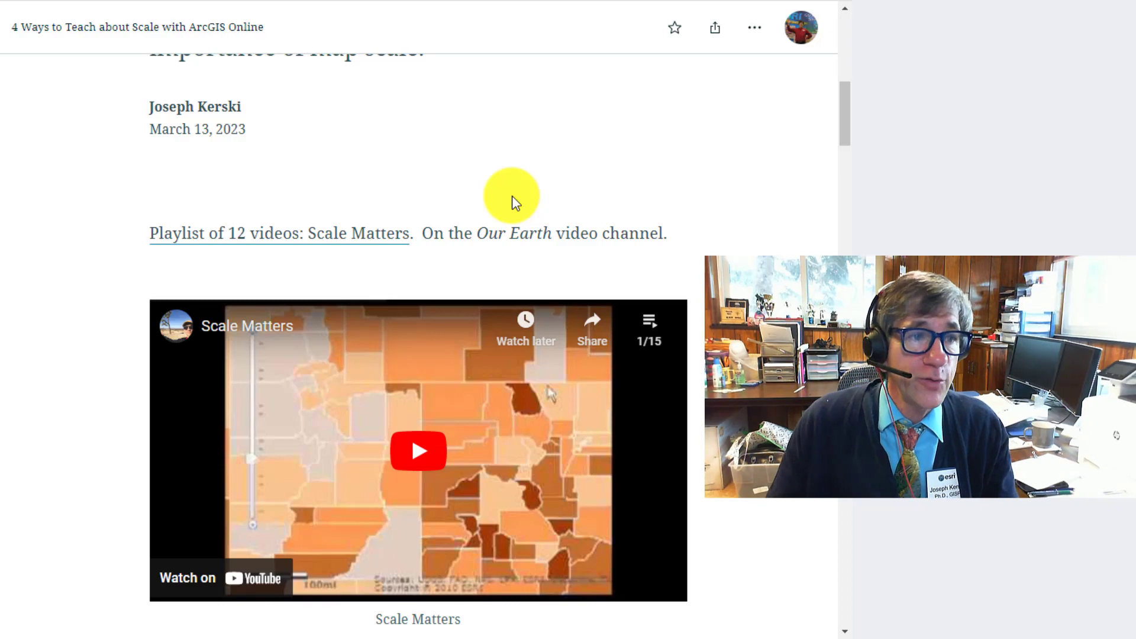
{"action": "scroll", "coordinate": [679, 273], "scroll_direction": "up", "scroll_amount": 10}
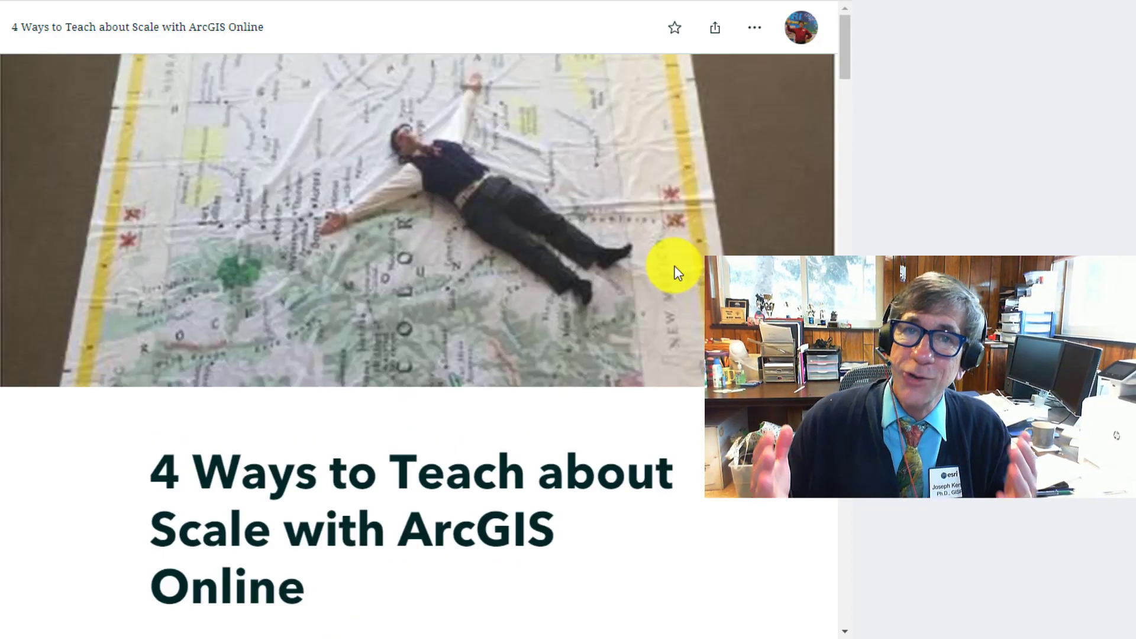